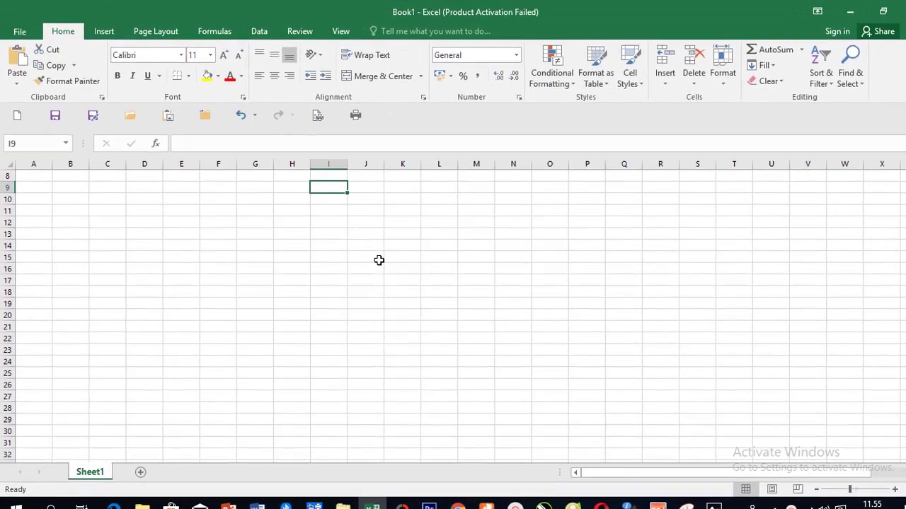
Enter 'DAFTAR HADIR ANAK DIDIK' in A1 and 'TAHUN PELAJARAN 2020 / 2021' in A2
{"action": "key", "text": "Up"}
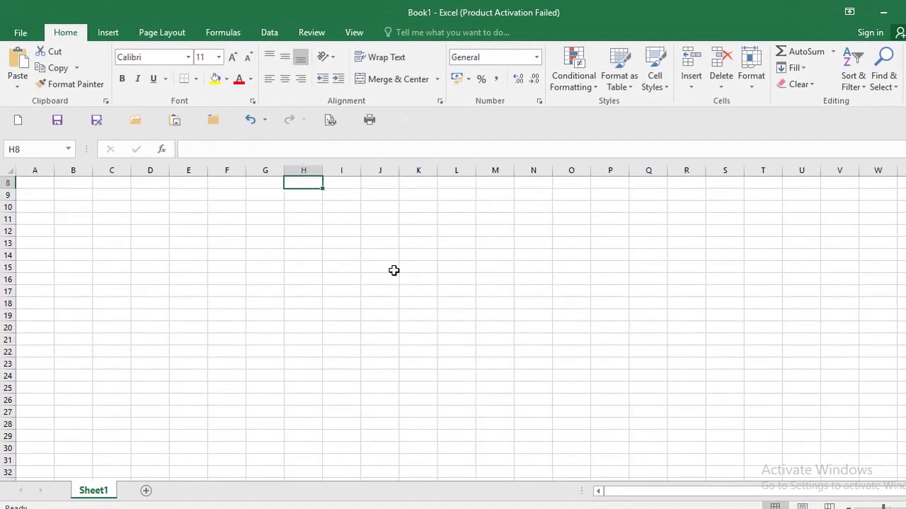
{"action": "key", "text": "Home"}
{"action": "key", "text": "Up"}
{"action": "key", "text": "Up"}
{"action": "key", "text": "ctrl+Home"}
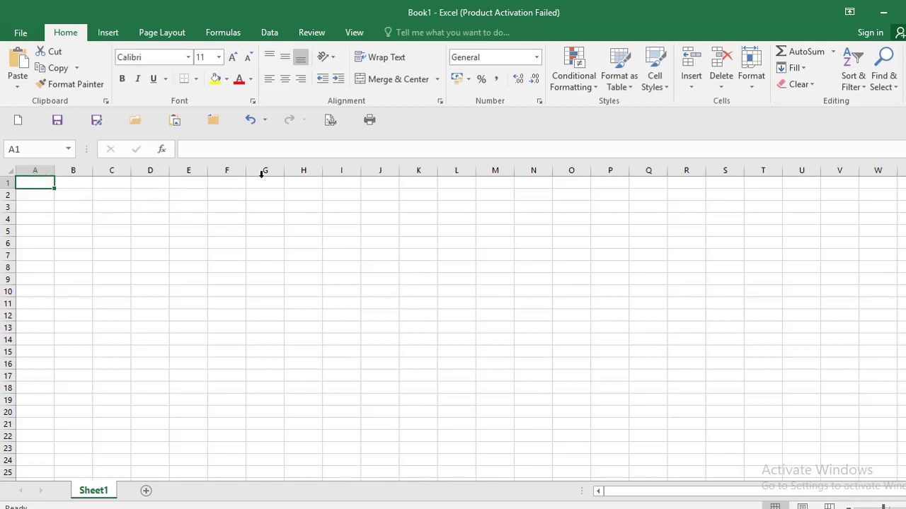
{"action": "type", "text": "DAFTAR HADIR"}
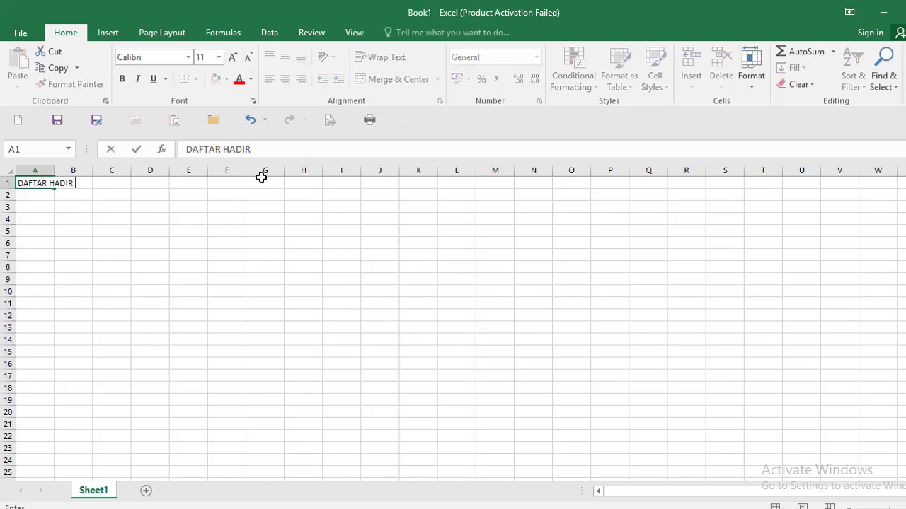
{"action": "type", "text": " ANAK DIDIK"}
{"action": "key", "text": "Return"}
{"action": "type", "text": "TAHUN PELAJARAN 2020 "}
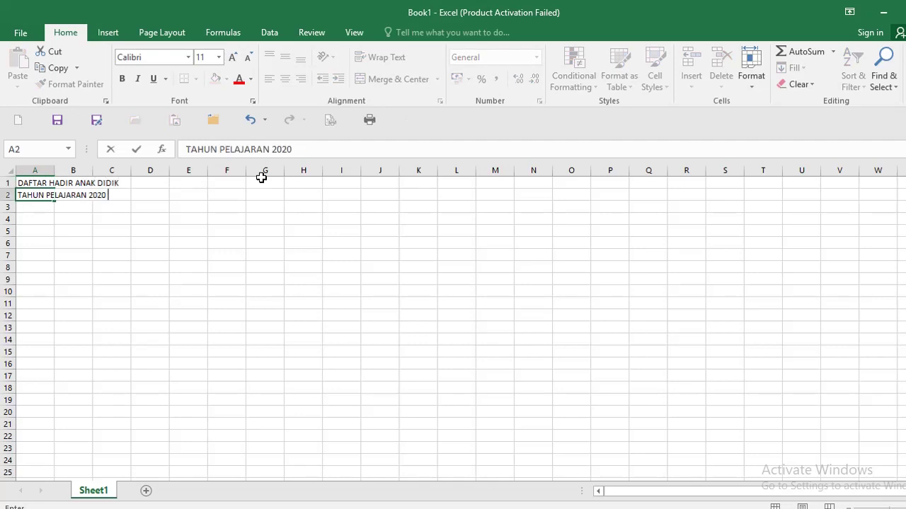
{"action": "type", "text": "/ 2021"}
{"action": "key", "text": "Return"}
{"action": "key", "text": "Return"}
Enter the column headers NO, NAMA and TANGGAL in A4:C4
{"action": "type", "text": "NO"}
{"action": "key", "text": "Tab"}
{"action": "type", "text": "NAMA"}
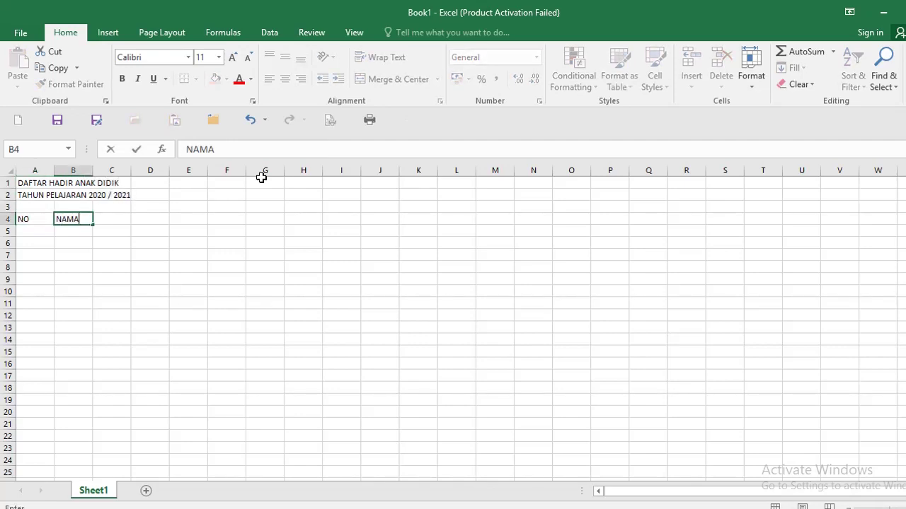
{"action": "key", "text": "Tab"}
{"action": "type", "text": "TANGGAL"}
{"action": "key", "text": "Return"}
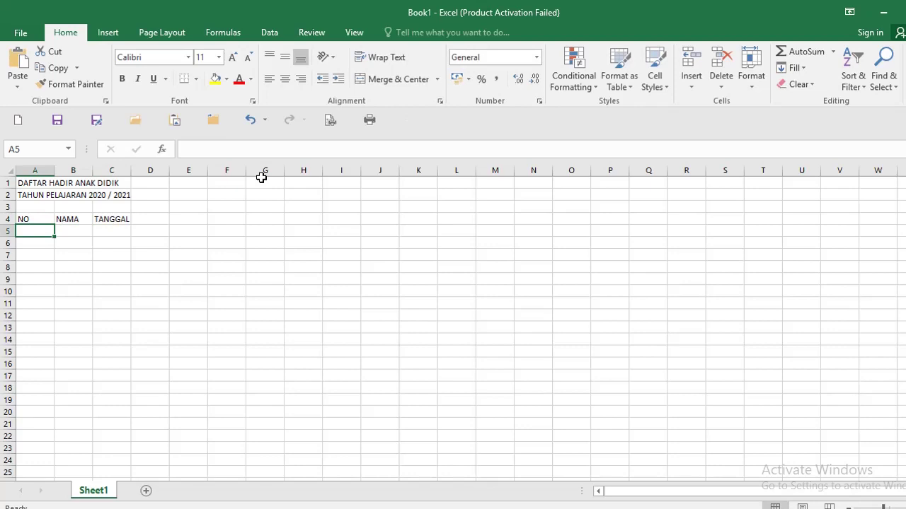
{"action": "left_click", "coordinate": [122, 229]}
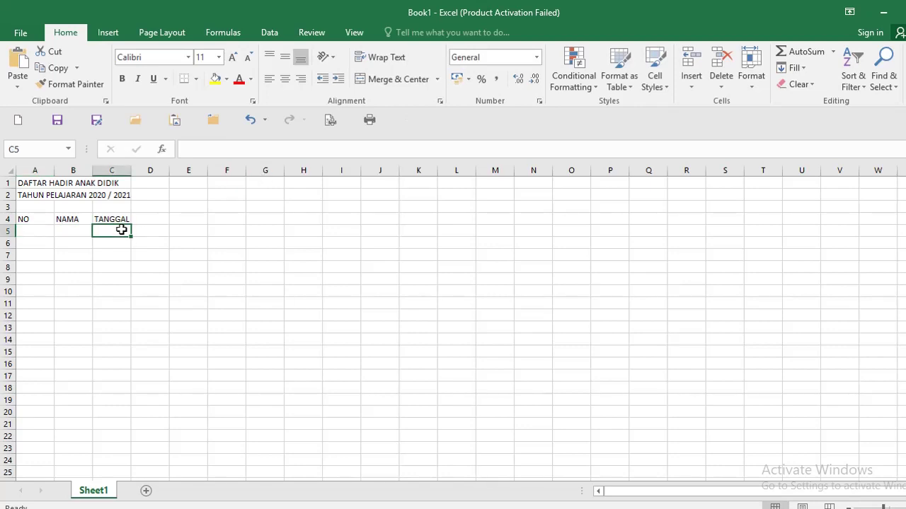
Put 1 in C5 and the next-day formula =+C5+1 in D5
{"action": "type", "text": "1"}
{"action": "key", "text": "Tab"}
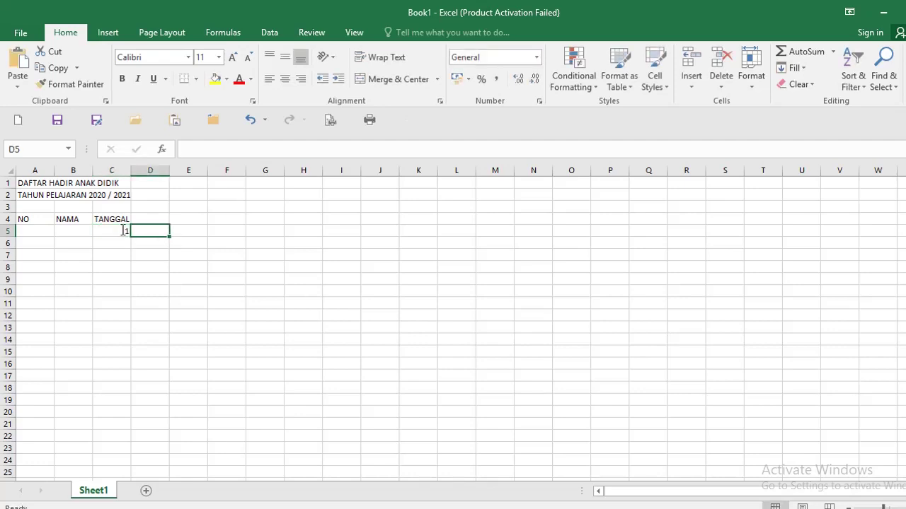
{"action": "type", "text": "+"}
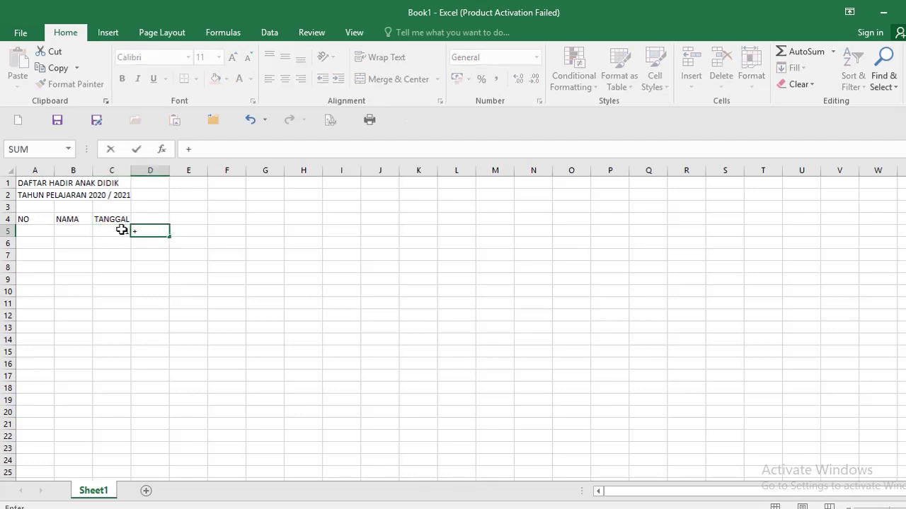
{"action": "left_click", "coordinate": [121, 230]}
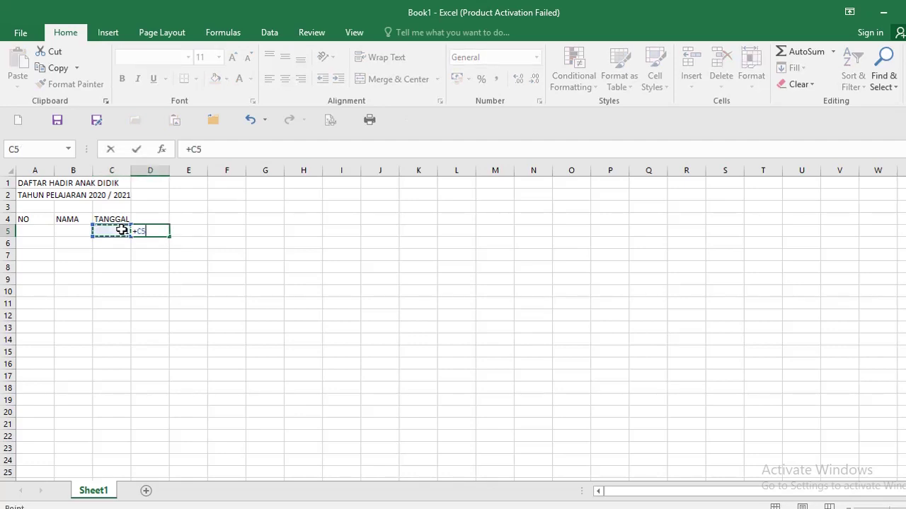
{"action": "type", "text": "+1"}
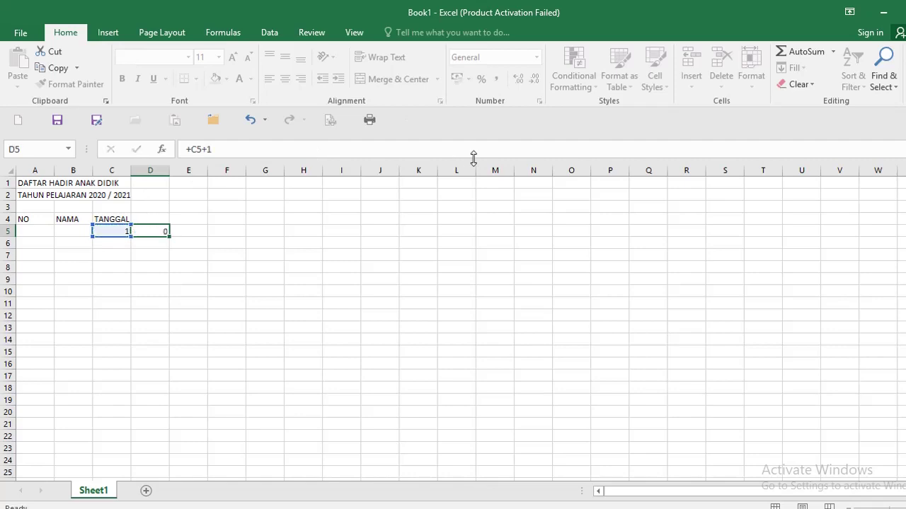
{"action": "key", "text": "Return"}
Copy the day formula across row 5 up to day 31, deleting the extra 32
{"action": "key", "text": "Up"}
{"action": "key", "text": "ctrl+c"}
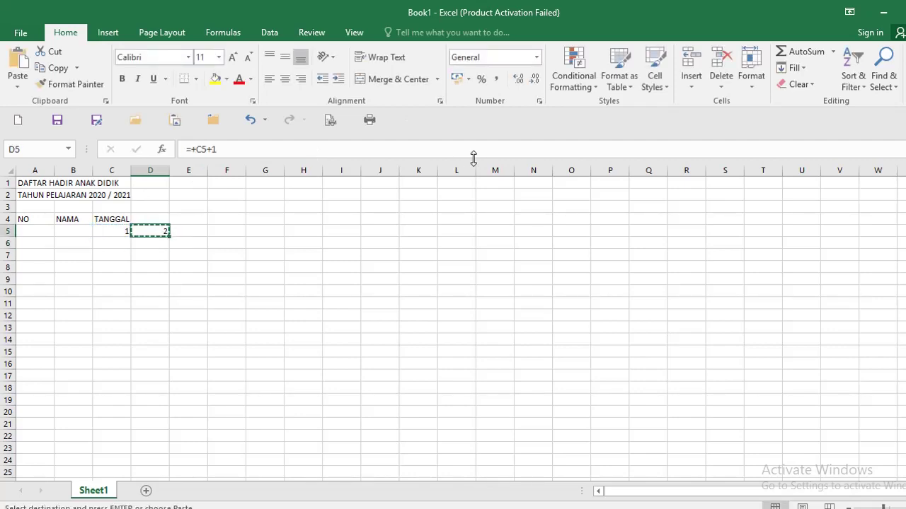
{"action": "key", "text": "shift+Right"}
{"action": "key", "text": "shift+Right"}
{"action": "key", "text": "shift+Right"}
{"action": "key", "text": "shift+Right"}
{"action": "key", "text": "shift+Right"}
{"action": "key", "text": "shift+Right"}
{"action": "key", "text": "shift+Right"}
{"action": "key", "text": "shift+Right"}
{"action": "key", "text": "shift+Right"}
{"action": "key", "text": "shift+Right"}
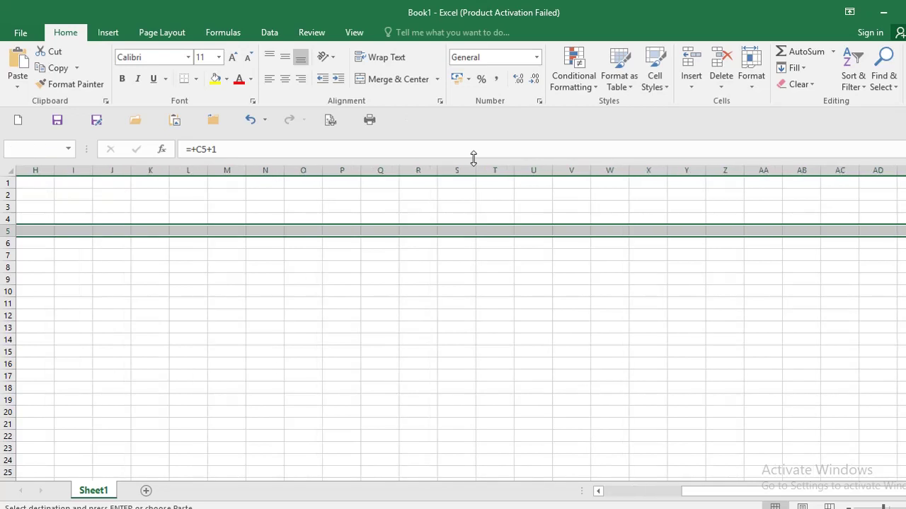
{"action": "key", "text": "Return"}
{"action": "key", "text": "ctrl+Right"}
{"action": "key", "text": "Right"}
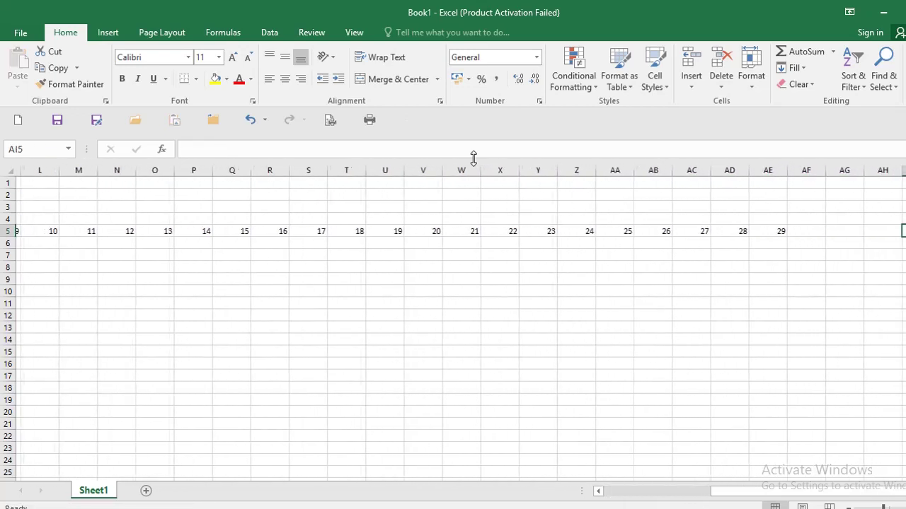
{"action": "key", "text": "Left"}
{"action": "key", "text": "ctrl+c"}
{"action": "key", "text": "Right"}
{"action": "key", "text": "shift+Right"}
{"action": "key", "text": "shift+Right"}
{"action": "key", "text": "Return"}
{"action": "key", "text": "ctrl+Right"}
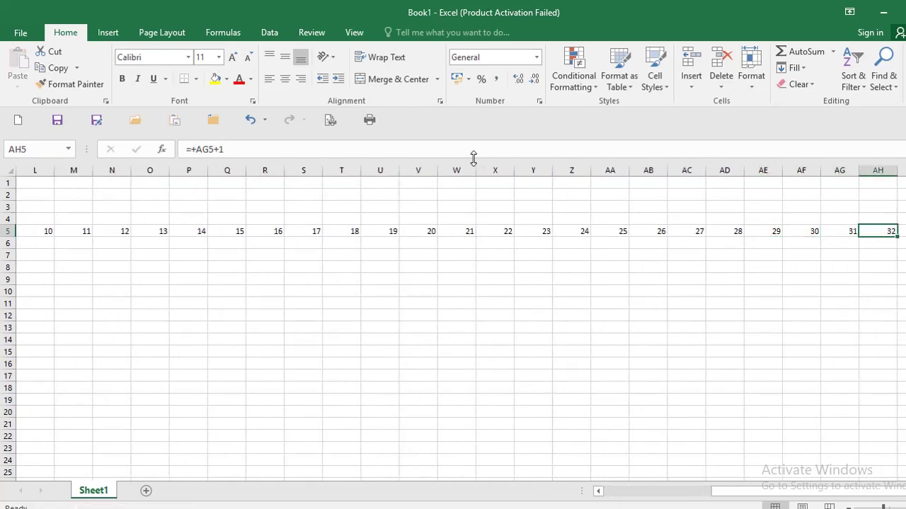
{"action": "key", "text": "Delete"}
Add the KET. header with S, I and A status columns in AH5:AJ5
{"action": "key", "text": "Up"}
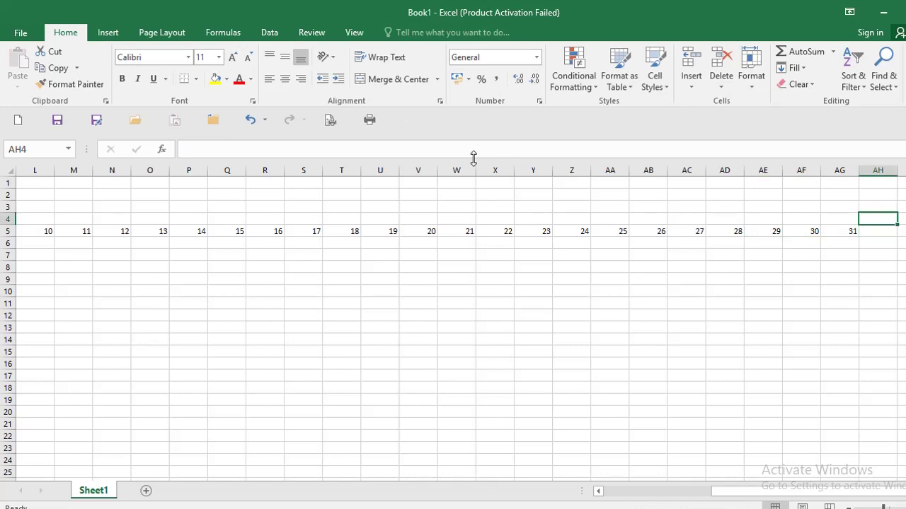
{"action": "type", "text": "KTE"}
{"action": "type", "text": "T. "}
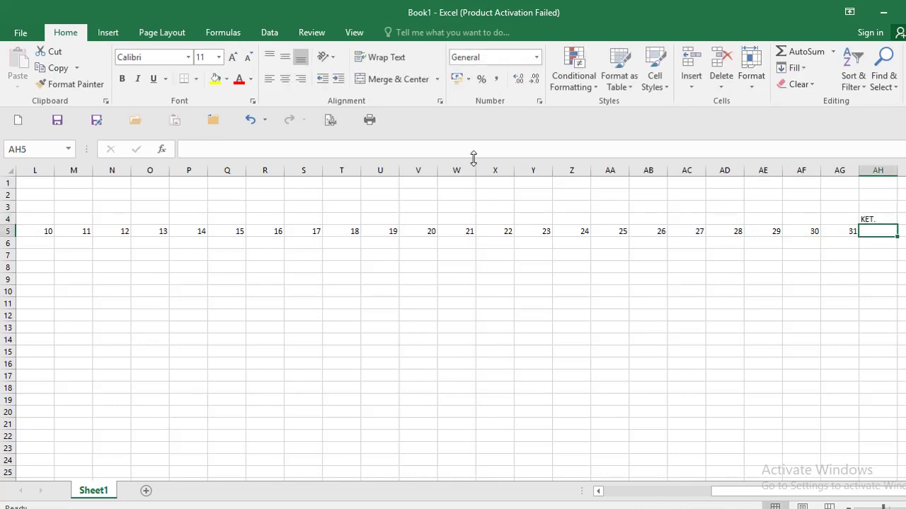
{"action": "type", "text": "S"}
{"action": "key", "text": "Tab"}
{"action": "type", "text": "I"}
{"action": "key", "text": "Tab"}
{"action": "type", "text": "A"}
{"action": "key", "text": "Return"}
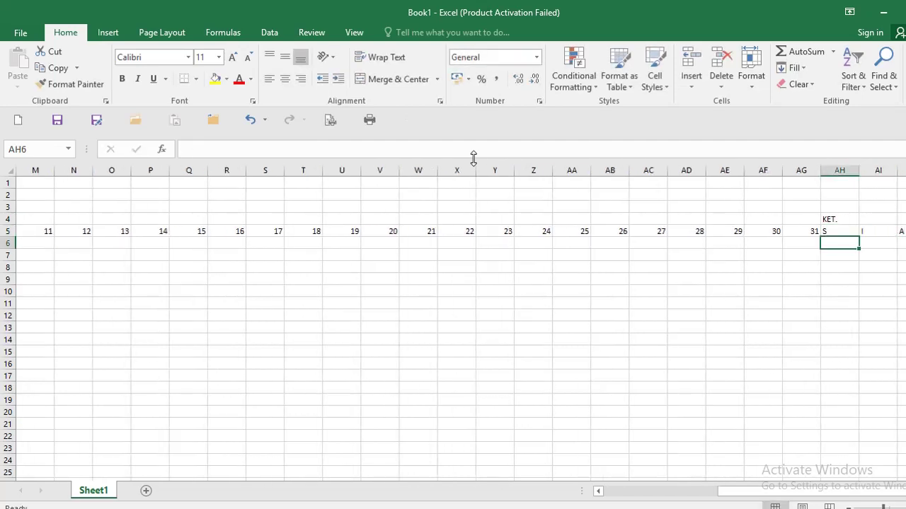
{"action": "key", "text": "Up"}
{"action": "key", "text": "Left"}
{"action": "key", "text": "Left"}
{"action": "key", "text": "Left"}
{"action": "key", "text": "Home"}
{"action": "key", "text": "Right"}
{"action": "key", "text": "Right"}
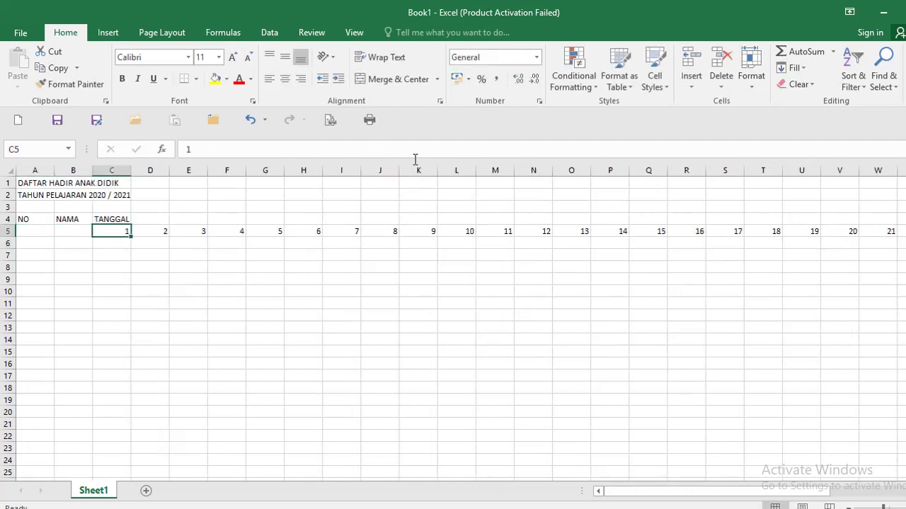
Set the column width of the day and S, I, A columns C:AJ to 3
{"action": "scroll", "coordinate": [550, 283], "scroll_direction": "down", "scroll_amount": 2}
{"action": "scroll", "coordinate": [687, 293], "scroll_direction": "down", "scroll_amount": 1}
{"action": "left_click", "coordinate": [893, 208], "text": "shift"}
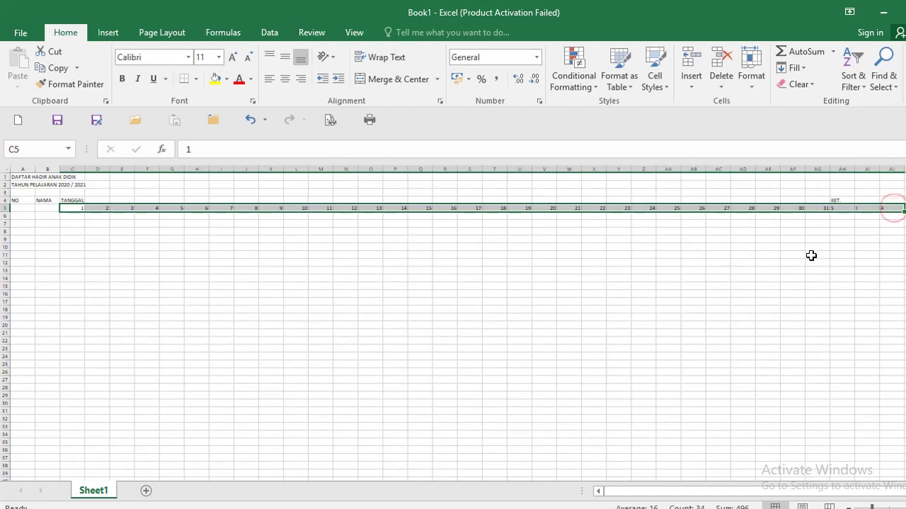
{"action": "left_click", "coordinate": [74, 209]}
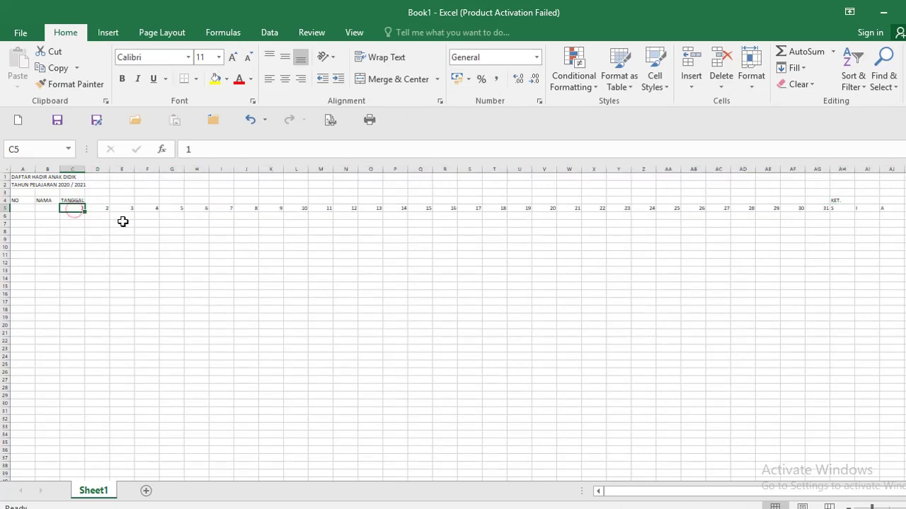
{"action": "left_click", "coordinate": [898, 209], "text": "shift"}
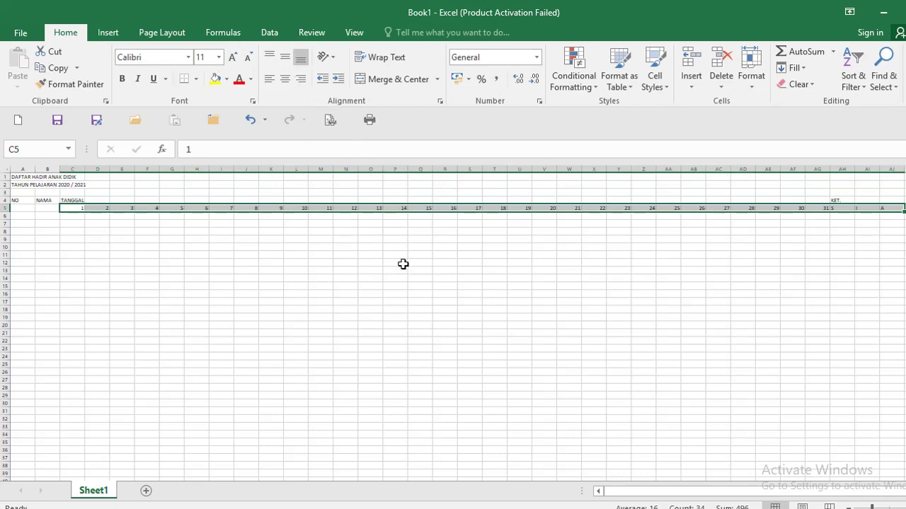
{"action": "key", "text": "alt"}
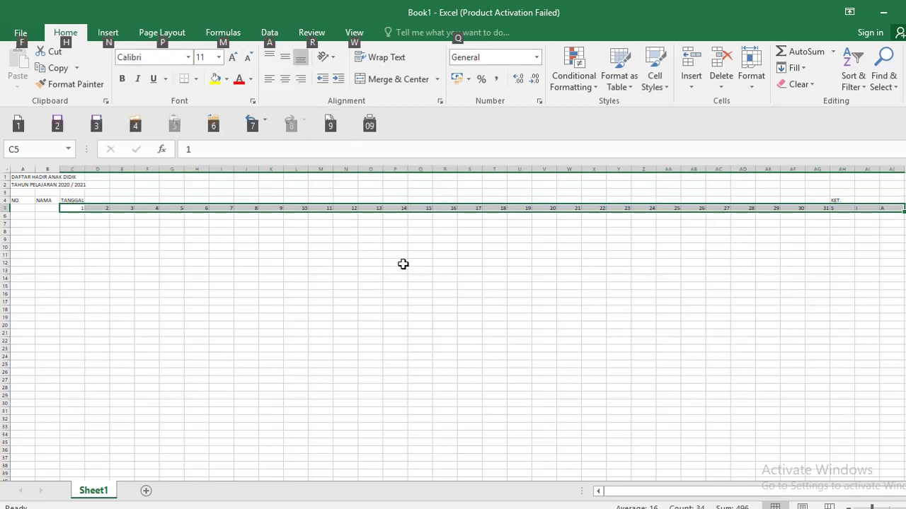
{"action": "key", "text": "o"}
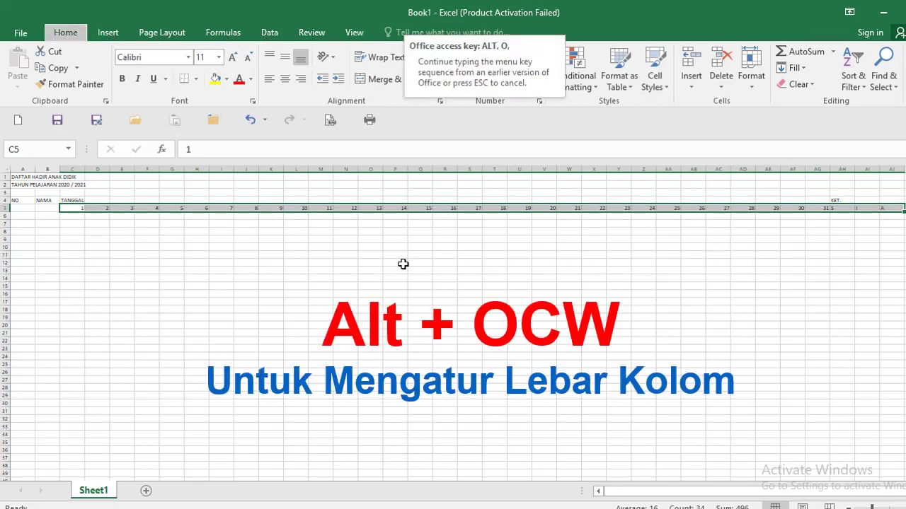
{"action": "key", "text": "w"}
{"action": "type", "text": "3"}
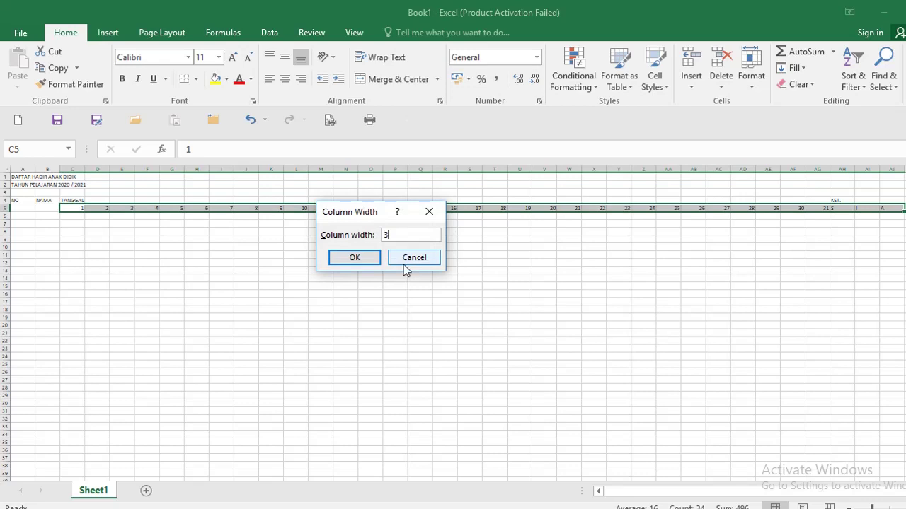
{"action": "key", "text": "Return"}
{"action": "scroll", "coordinate": [406, 270], "scroll_direction": "up", "scroll_amount": 5, "text": "ctrl"}
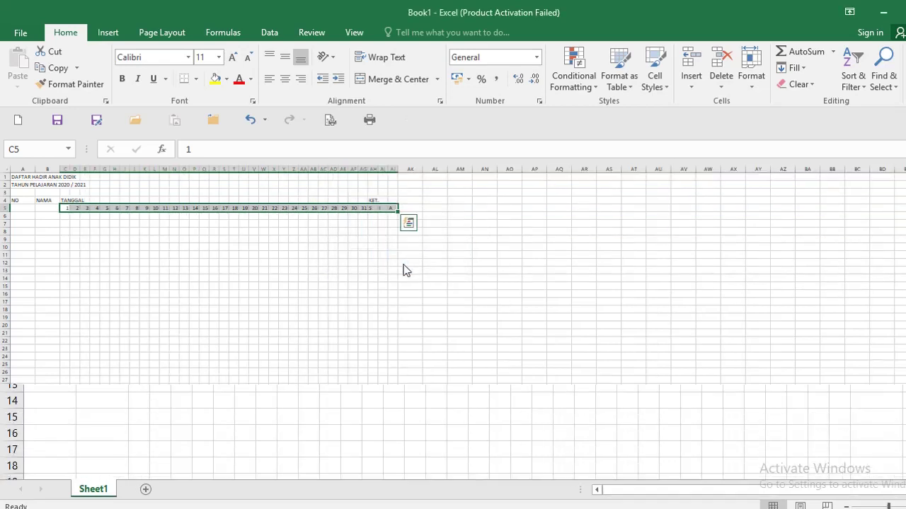
{"action": "left_click", "coordinate": [414, 336]}
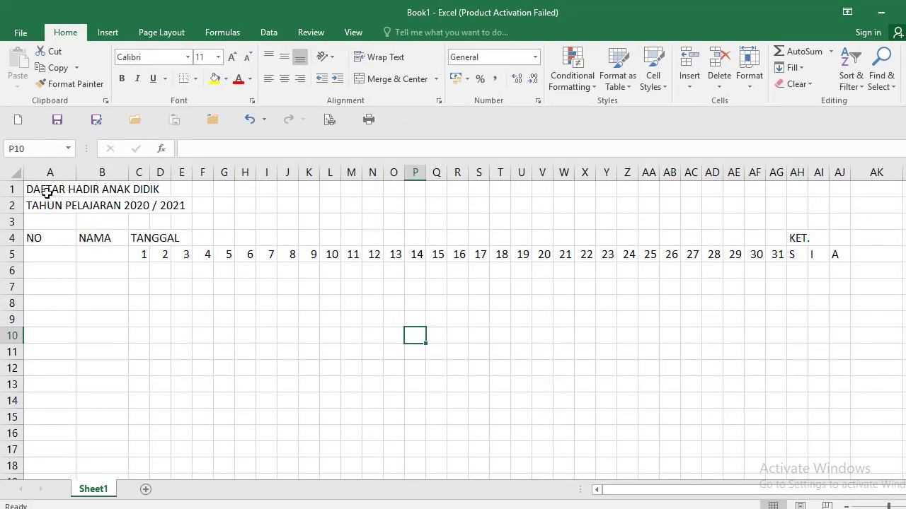
Apply Center Across Selection to the two title lines over columns A to AJ
{"action": "mouse_move", "coordinate": [45, 189]}
{"action": "left_mouse_down"}
{"action": "mouse_move", "coordinate": [848, 192]}
{"action": "mouse_move", "coordinate": [846, 207]}
{"action": "left_mouse_up"}
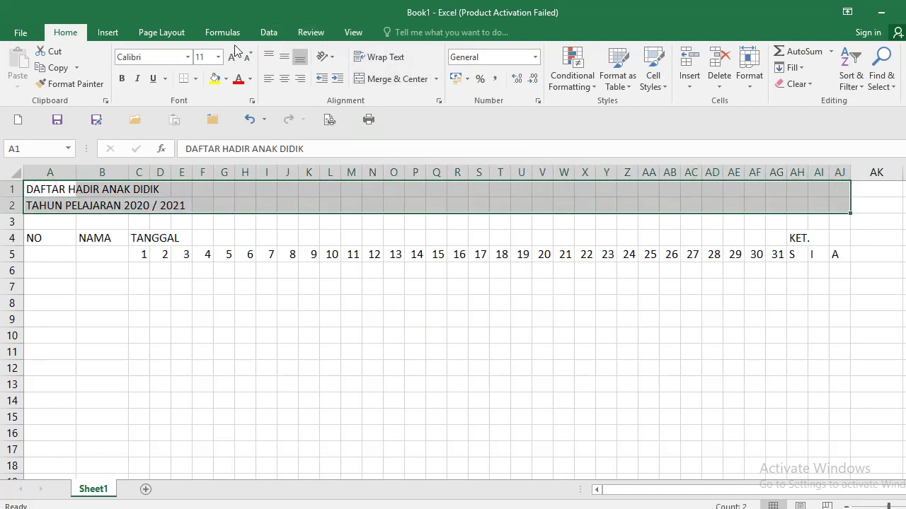
{"action": "left_click", "coordinate": [439, 103]}
{"action": "left_click", "coordinate": [435, 106]}
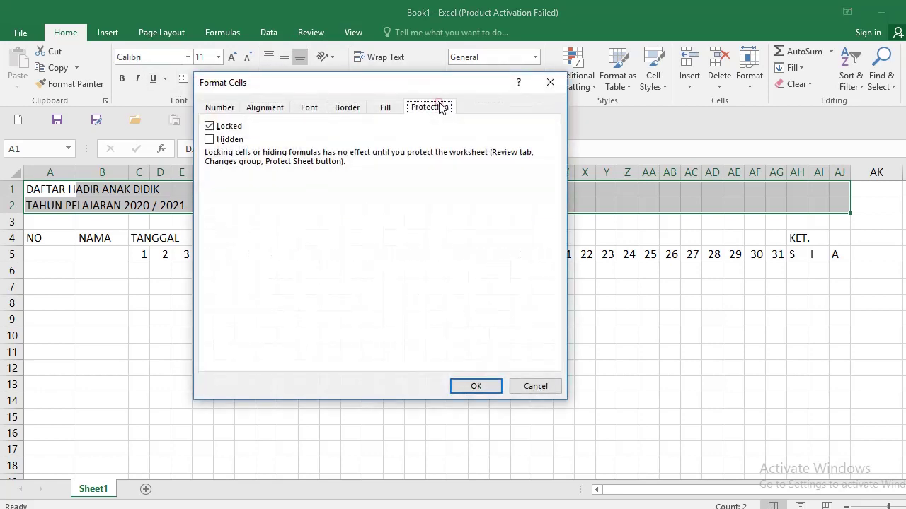
{"action": "left_click", "coordinate": [263, 107]}
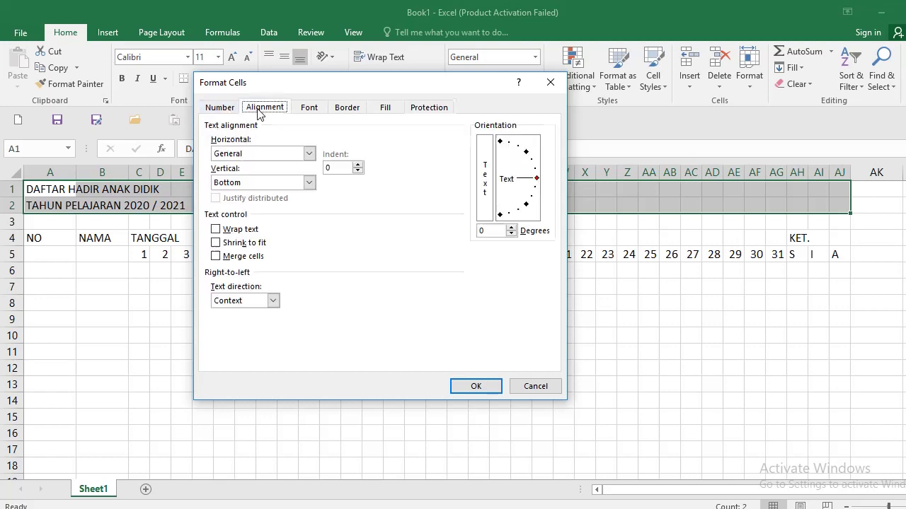
{"action": "left_click", "coordinate": [309, 154]}
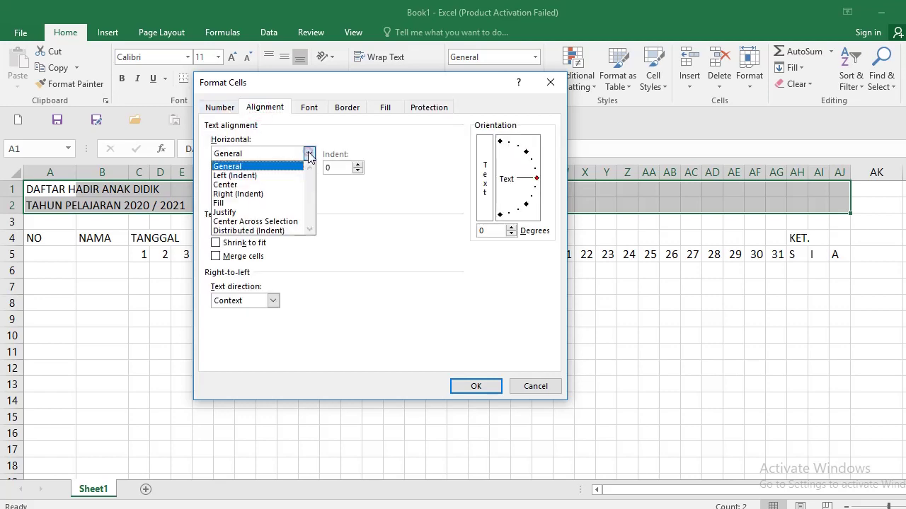
{"action": "left_click", "coordinate": [289, 223]}
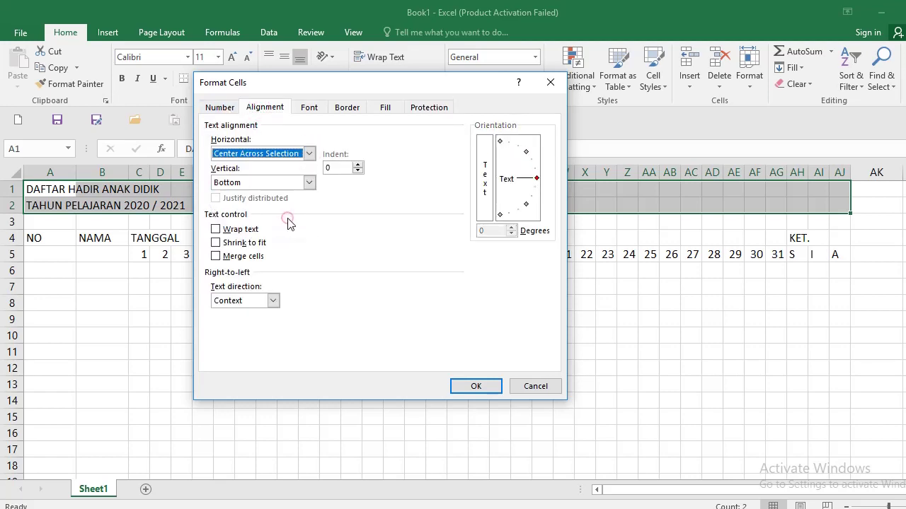
{"action": "left_click", "coordinate": [473, 387]}
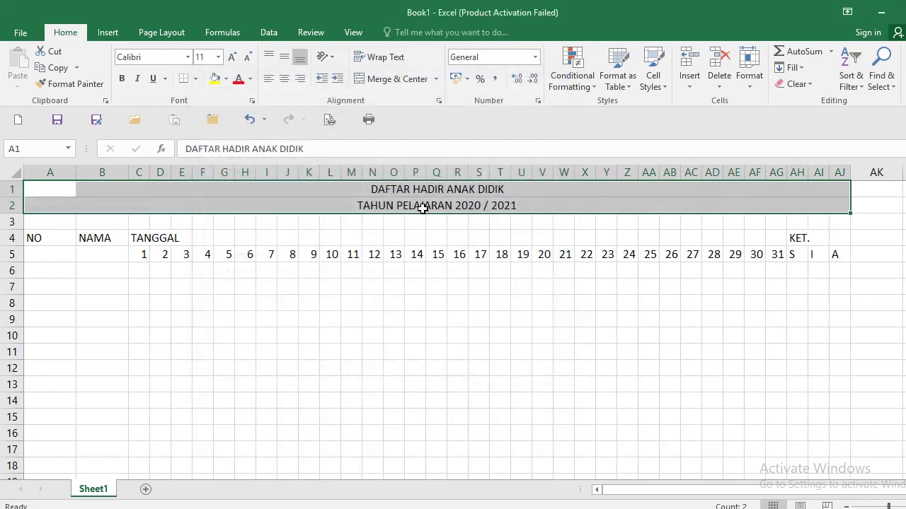
Make the title bold at 16-point size
{"action": "left_click", "coordinate": [125, 77]}
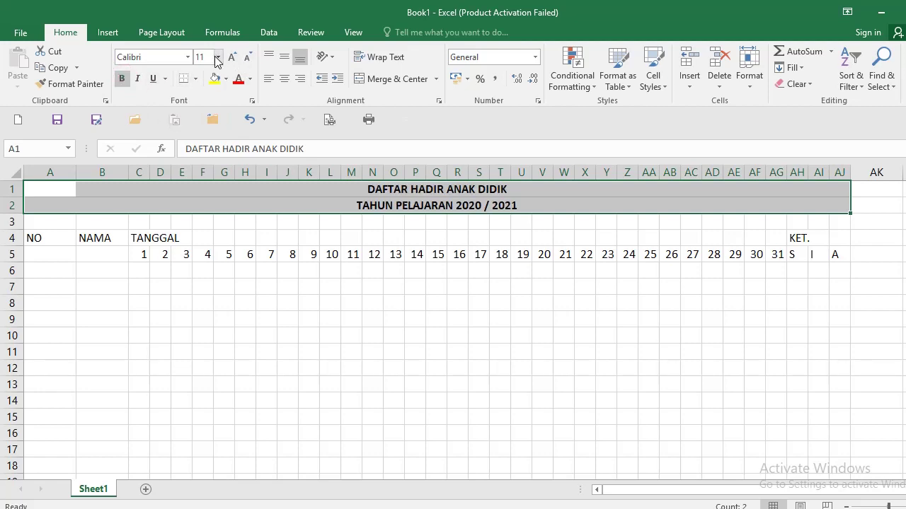
{"action": "left_click", "coordinate": [217, 58]}
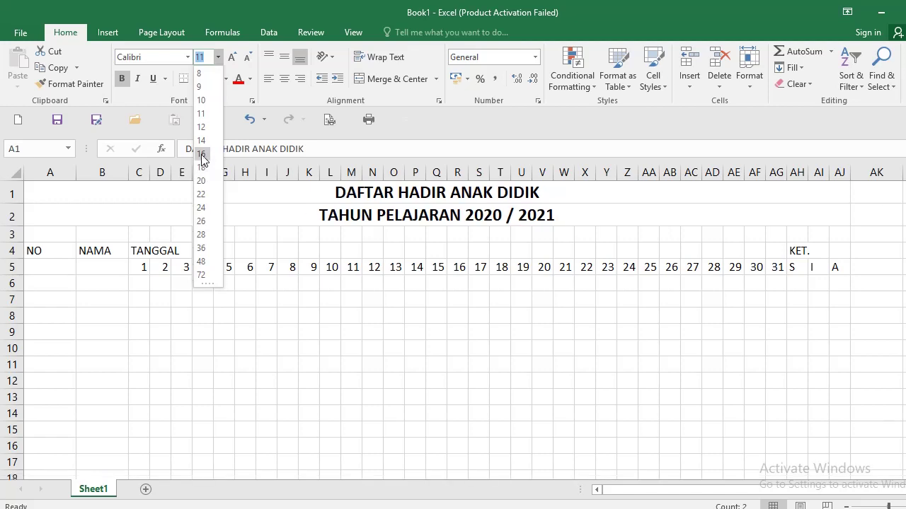
{"action": "left_click", "coordinate": [202, 154]}
Change the font of columns A through AK to Arial
{"action": "left_click", "coordinate": [50, 172]}
{"action": "left_click_drag", "start_coordinate": [235, 183], "coordinate": [886, 192]}
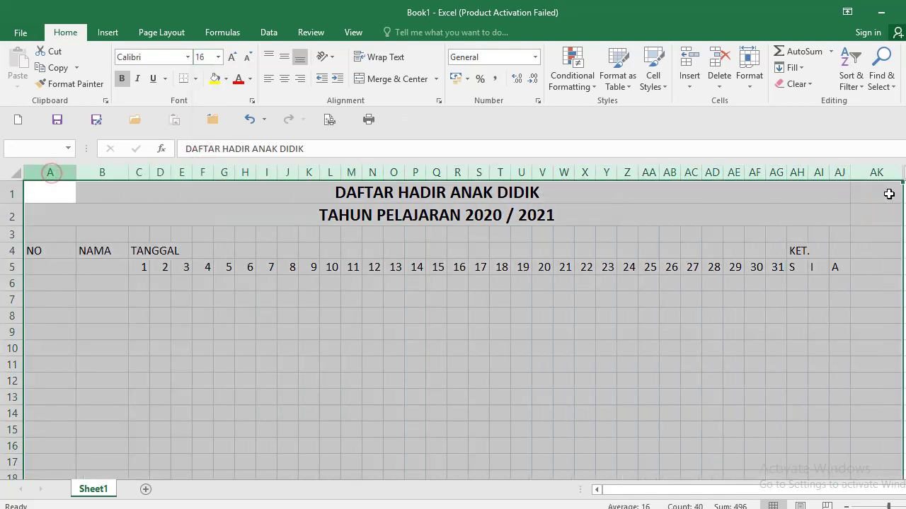
{"action": "left_click", "coordinate": [188, 57]}
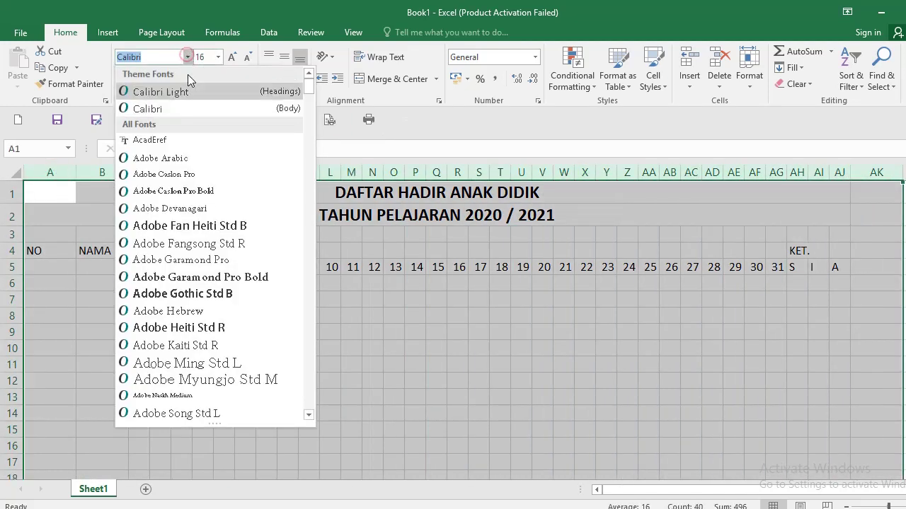
{"action": "scroll", "coordinate": [161, 311], "scroll_direction": "down", "scroll_amount": 3}
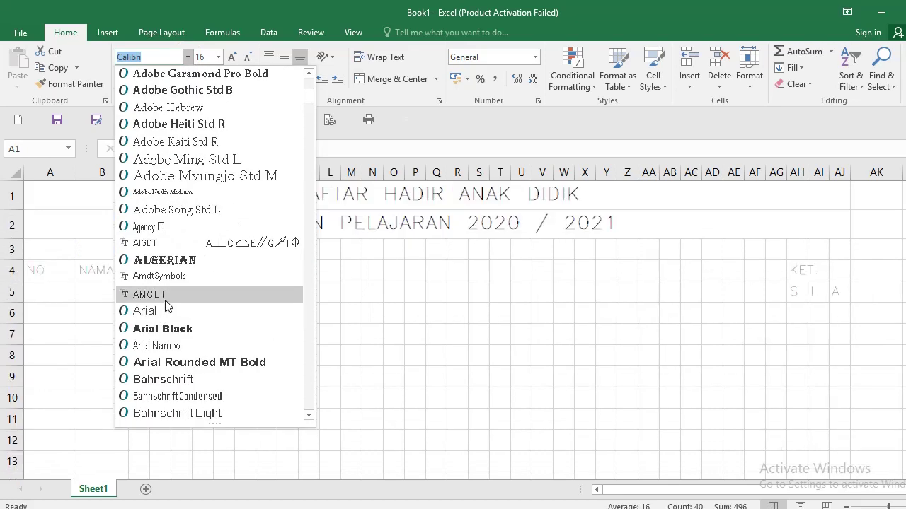
{"action": "left_click", "coordinate": [163, 311]}
{"action": "left_click", "coordinate": [436, 346]}
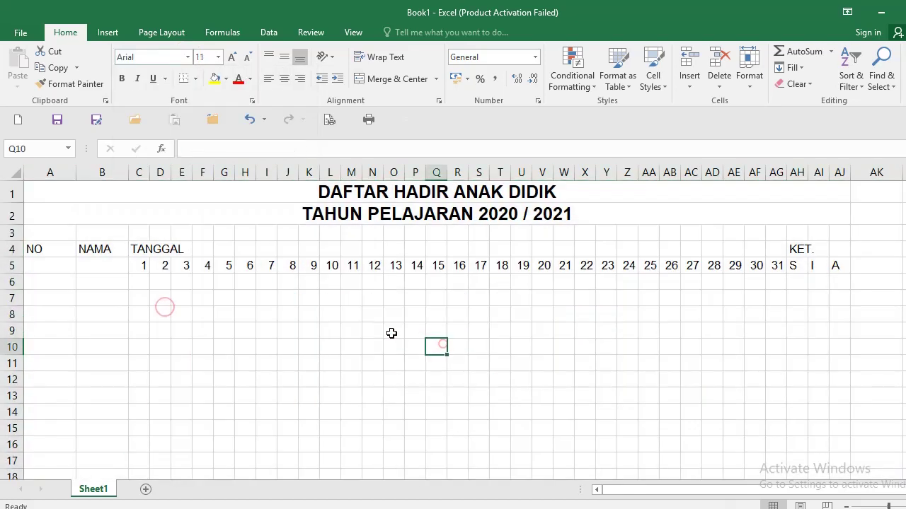
{"action": "left_click", "coordinate": [47, 249]}
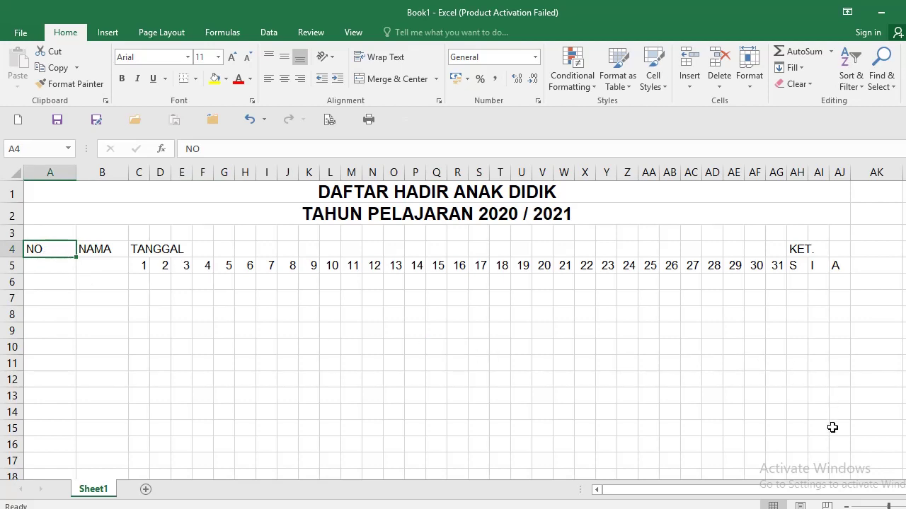
Give A4:AJ17 all borders and merge-center the NO header over A4:A5
{"action": "left_click", "coordinate": [845, 457], "text": "shift"}
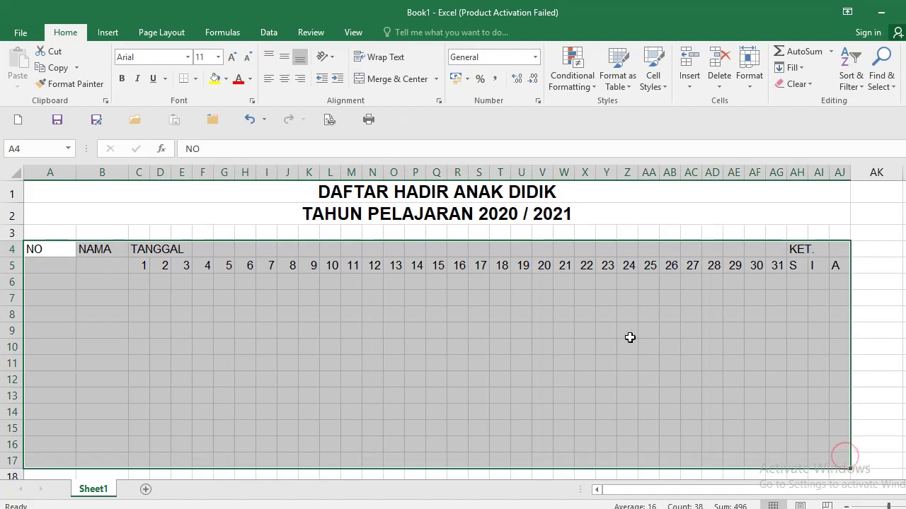
{"action": "left_click", "coordinate": [196, 78]}
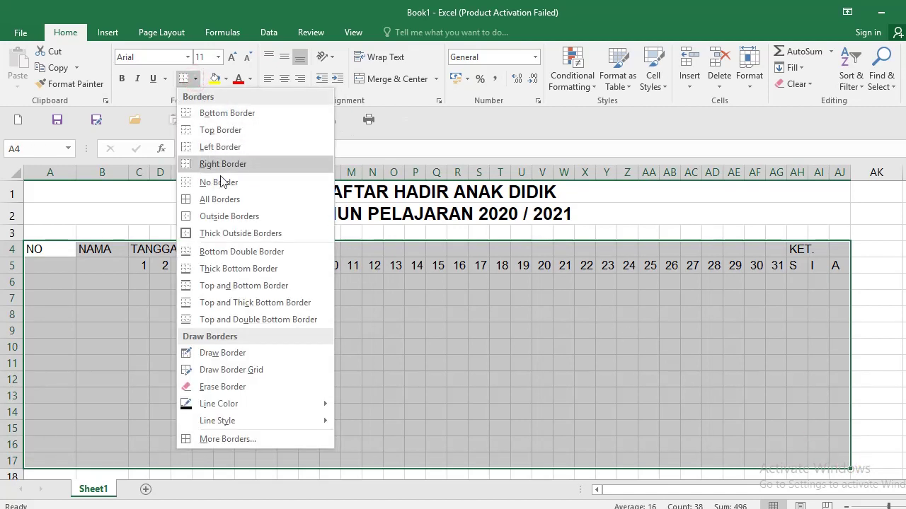
{"action": "left_click", "coordinate": [234, 199]}
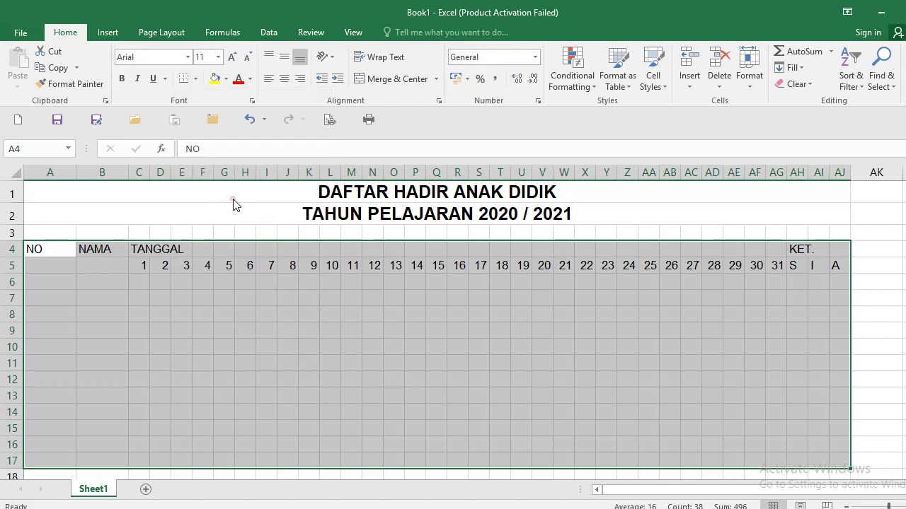
{"action": "left_click", "coordinate": [390, 318]}
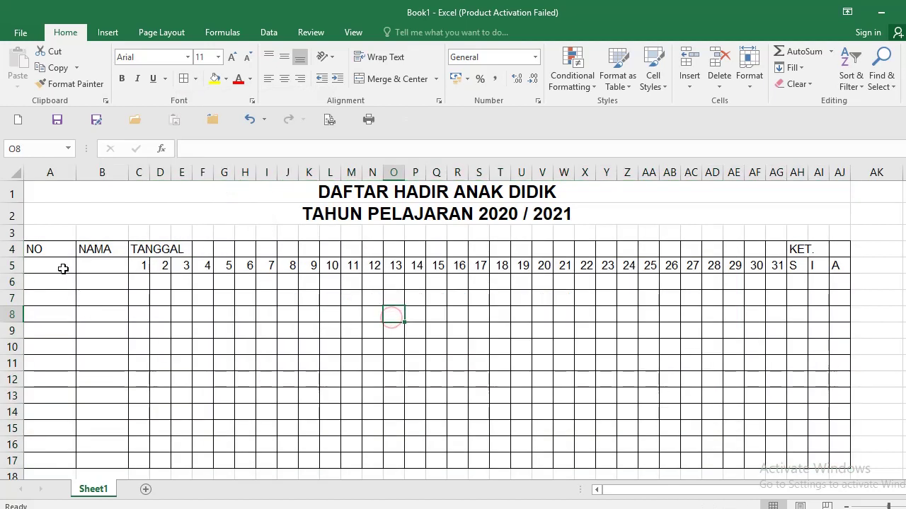
{"action": "left_click_drag", "start_coordinate": [55, 249], "coordinate": [56, 261]}
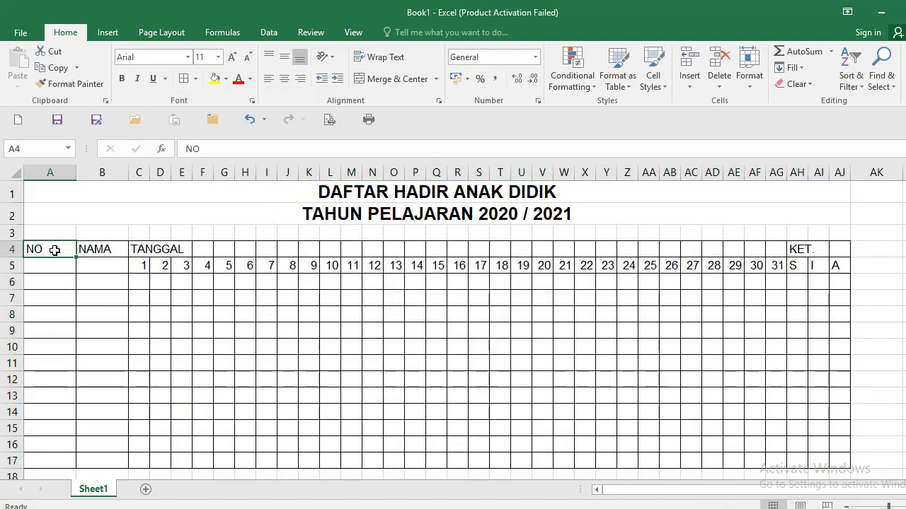
{"action": "left_click", "coordinate": [378, 78]}
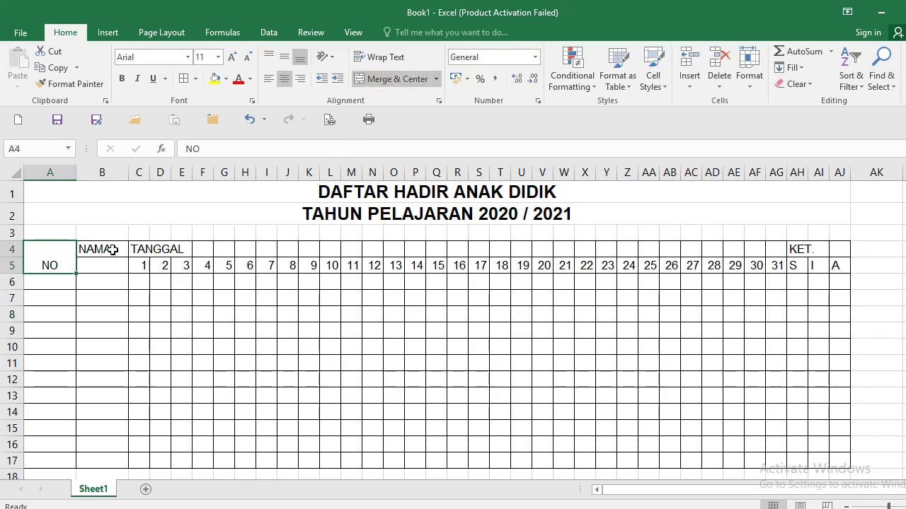
Merge and center NAMA across B4:B5, then select header rows A4:AJ5
{"action": "left_click_drag", "start_coordinate": [113, 249], "coordinate": [113, 261]}
{"action": "left_click", "coordinate": [364, 79]}
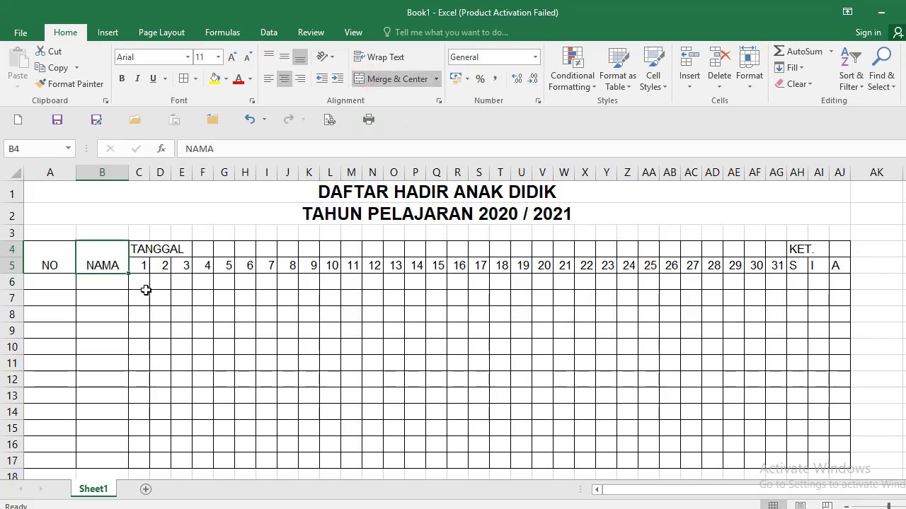
{"action": "left_click_drag", "start_coordinate": [44, 257], "coordinate": [835, 265]}
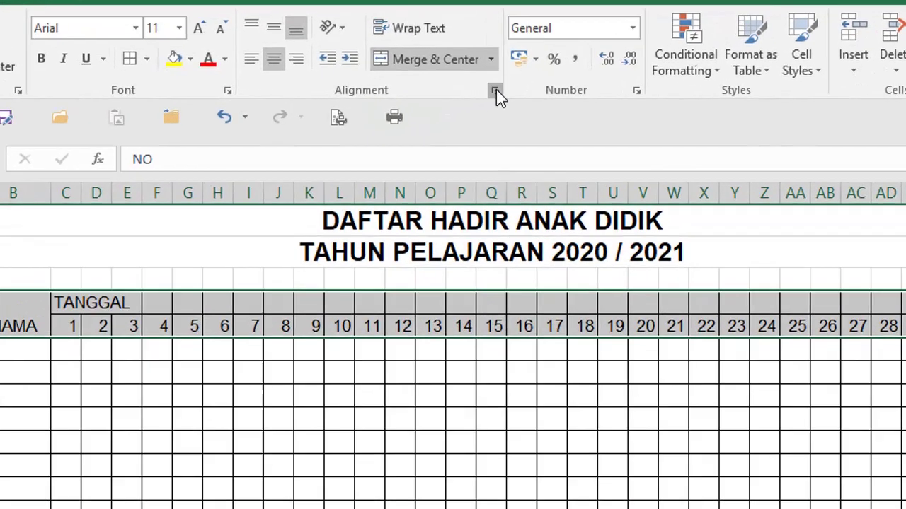
Apply Center Across Selection to header rows A4:AJ5
{"action": "left_click", "coordinate": [438, 101]}
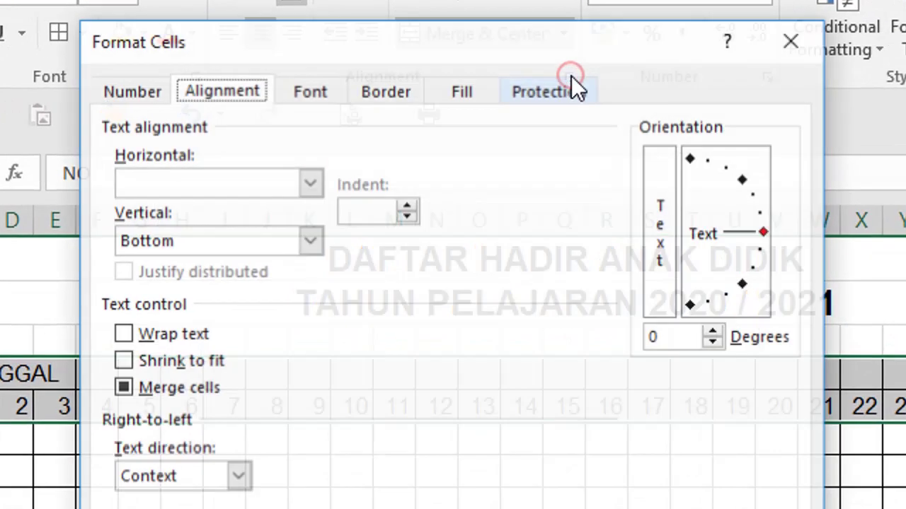
{"action": "left_click", "coordinate": [306, 186]}
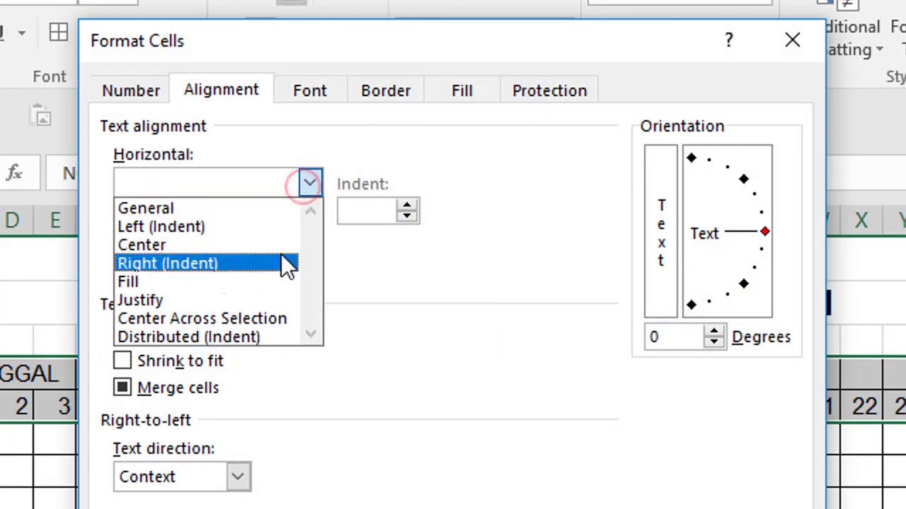
{"action": "left_click", "coordinate": [230, 318]}
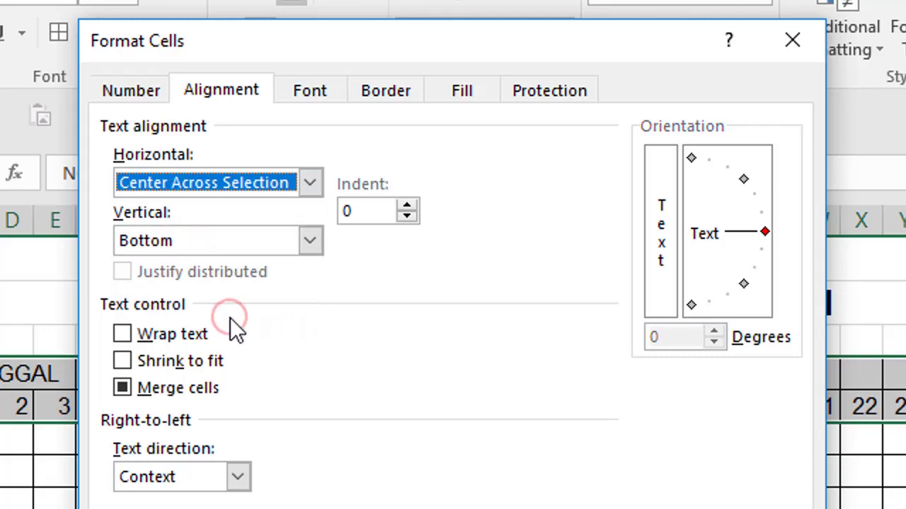
{"action": "key", "text": "Return"}
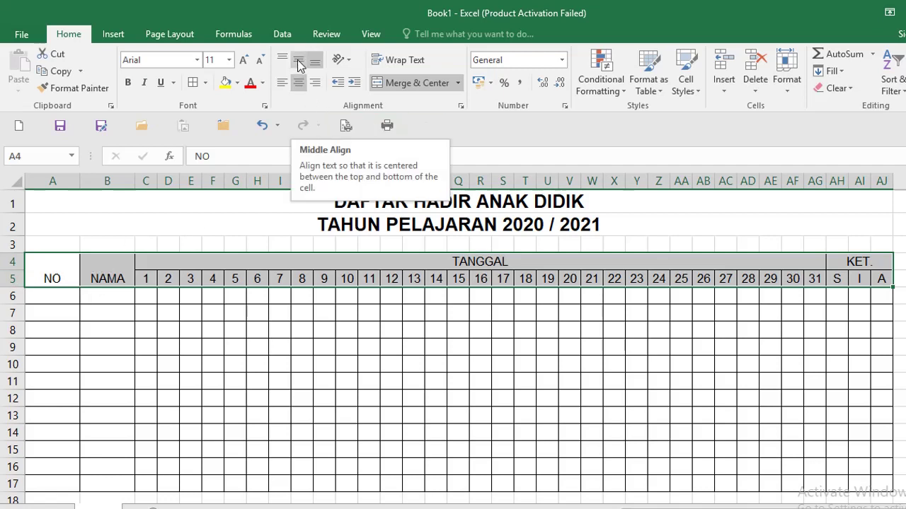
Middle-align and bold the header rows 4–5
{"action": "left_click", "coordinate": [298, 65]}
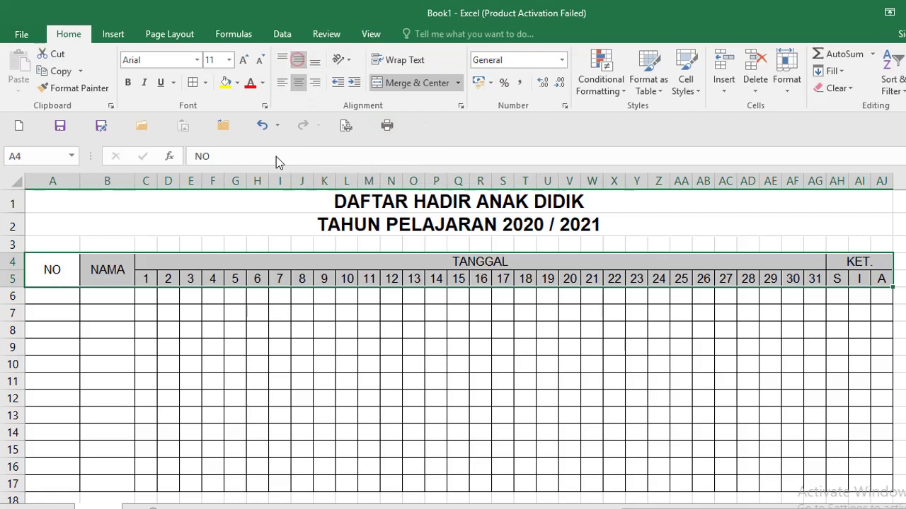
{"action": "left_click", "coordinate": [128, 83]}
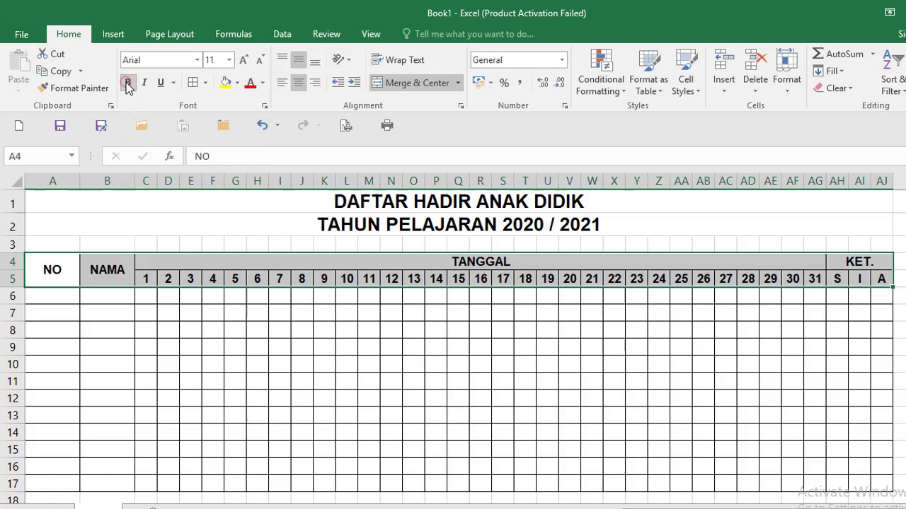
{"action": "left_click", "coordinate": [203, 380]}
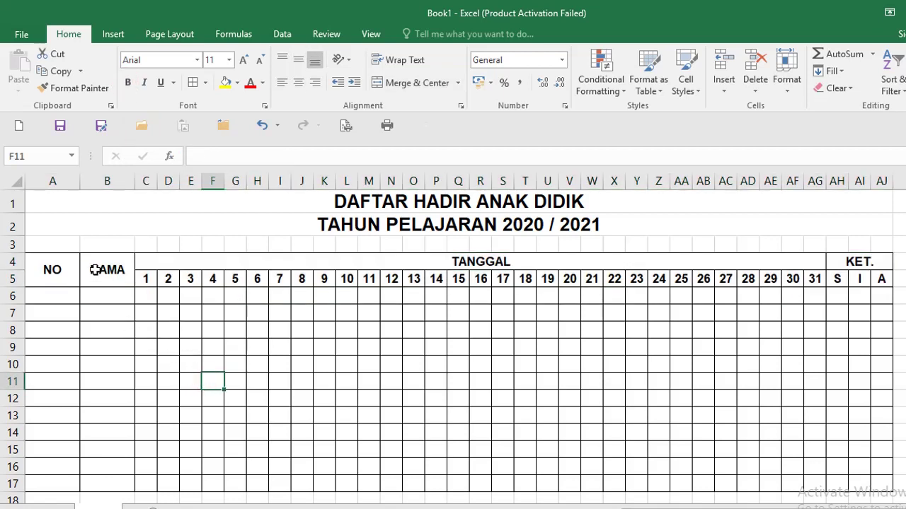
Narrow column A for the numbers and widen column B for the names
{"action": "left_click_drag", "start_coordinate": [76, 183], "coordinate": [44, 183]}
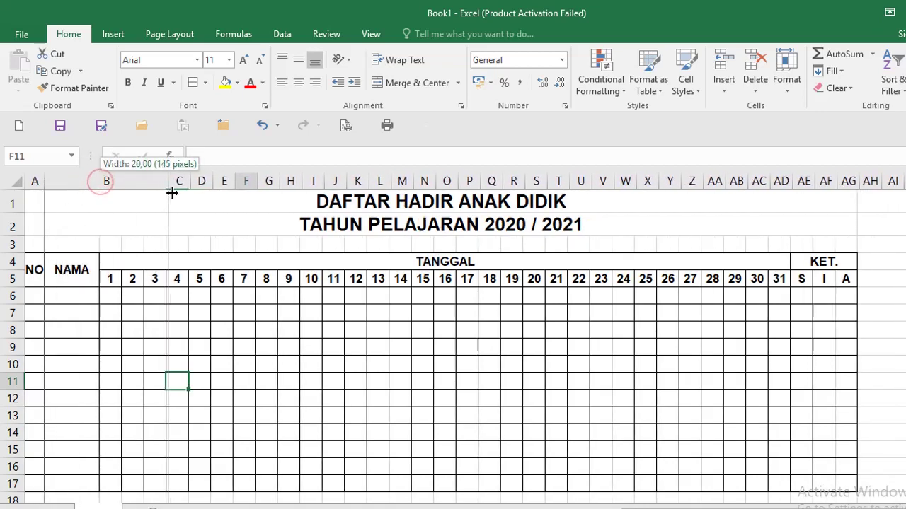
{"action": "left_click_drag", "start_coordinate": [100, 182], "coordinate": [175, 181]}
{"action": "left_click", "coordinate": [485, 353]}
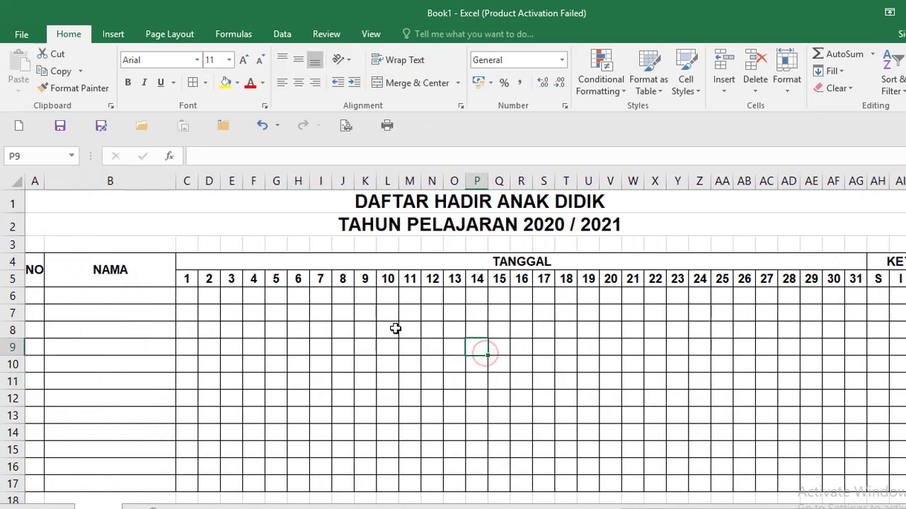
Put a thick outside border around the attendance table A4:AJ17
{"action": "scroll", "coordinate": [395, 328], "scroll_direction": "down", "scroll_amount": 1}
{"action": "scroll", "coordinate": [395, 328], "scroll_direction": "up", "scroll_amount": 1}
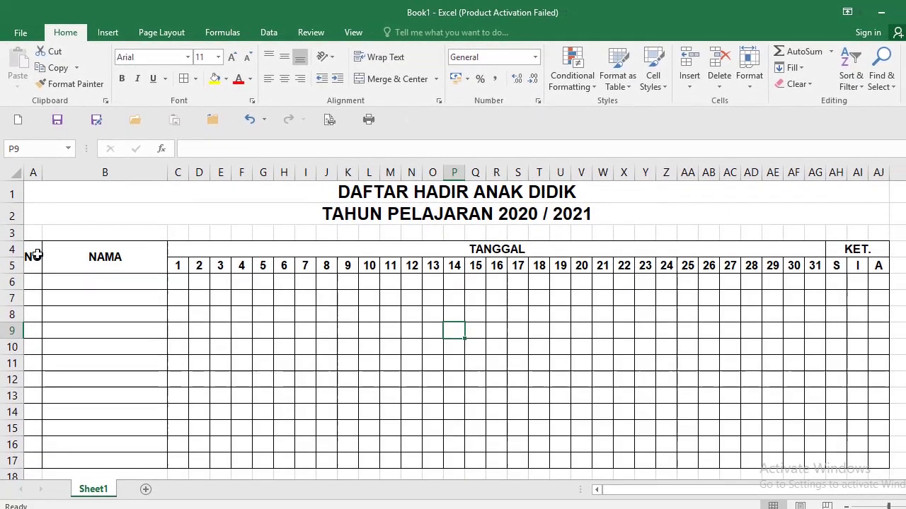
{"action": "mouse_move", "coordinate": [32, 260]}
{"action": "left_mouse_down"}
{"action": "mouse_move", "coordinate": [793, 434]}
{"action": "mouse_move", "coordinate": [873, 466]}
{"action": "left_mouse_up"}
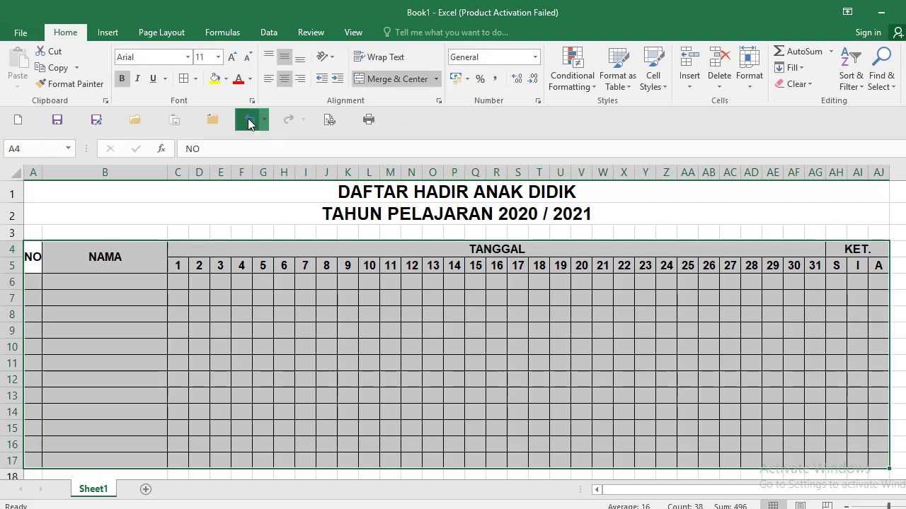
{"action": "left_click", "coordinate": [197, 78]}
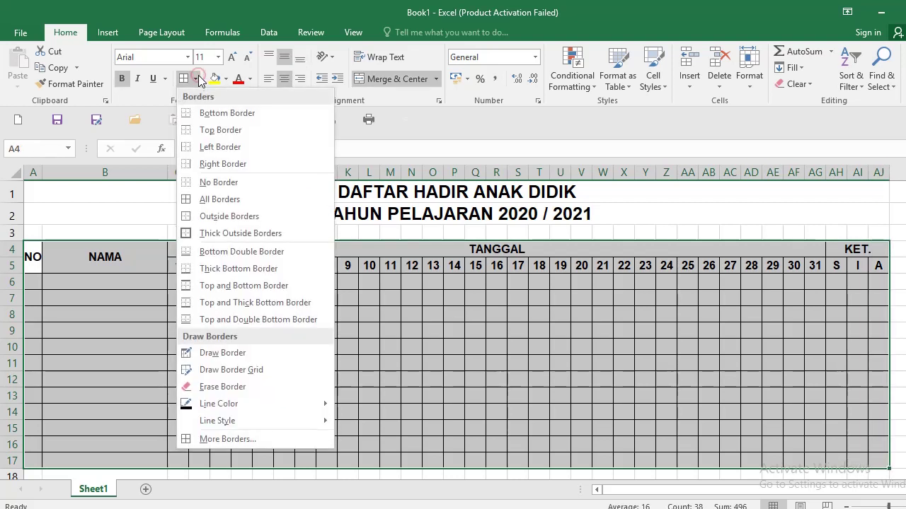
{"action": "left_click", "coordinate": [225, 233]}
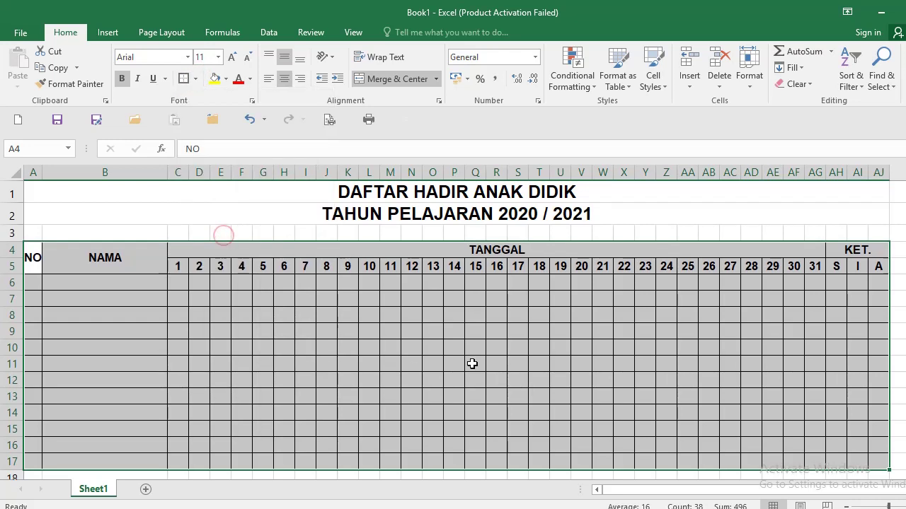
{"action": "left_click", "coordinate": [473, 364]}
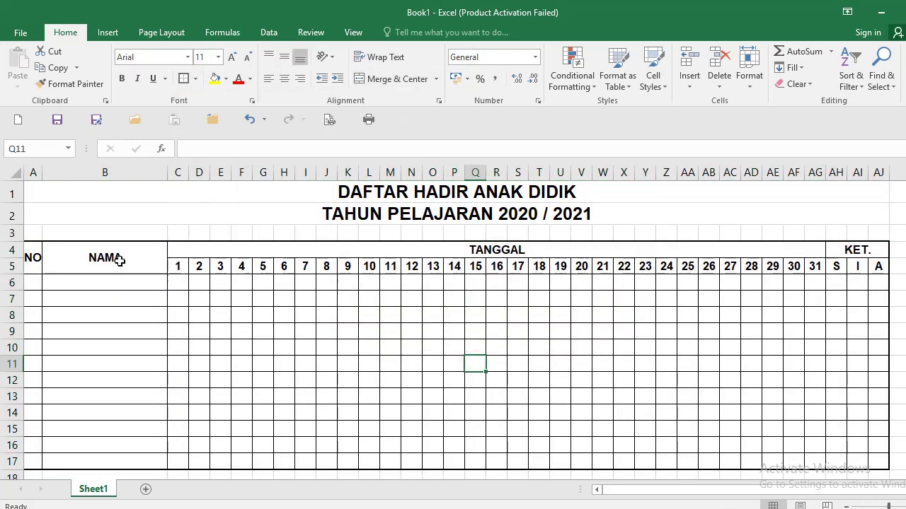
Add a bottom double border under header rows 4–5
{"action": "left_click_drag", "start_coordinate": [34, 259], "coordinate": [875, 264]}
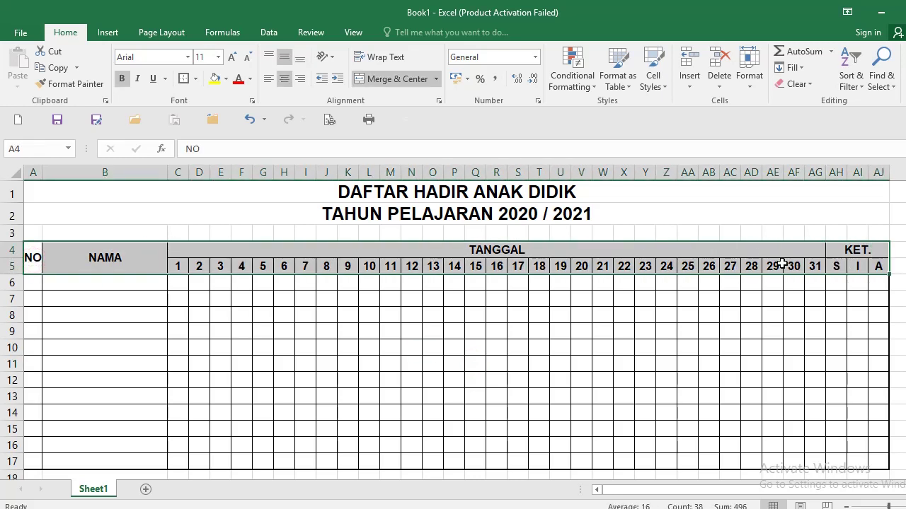
{"action": "left_click", "coordinate": [195, 79]}
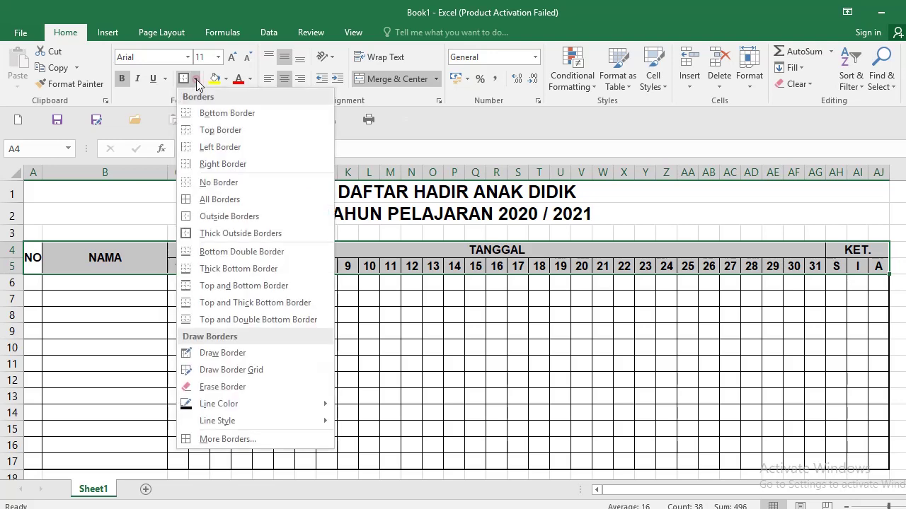
{"action": "left_click", "coordinate": [221, 251]}
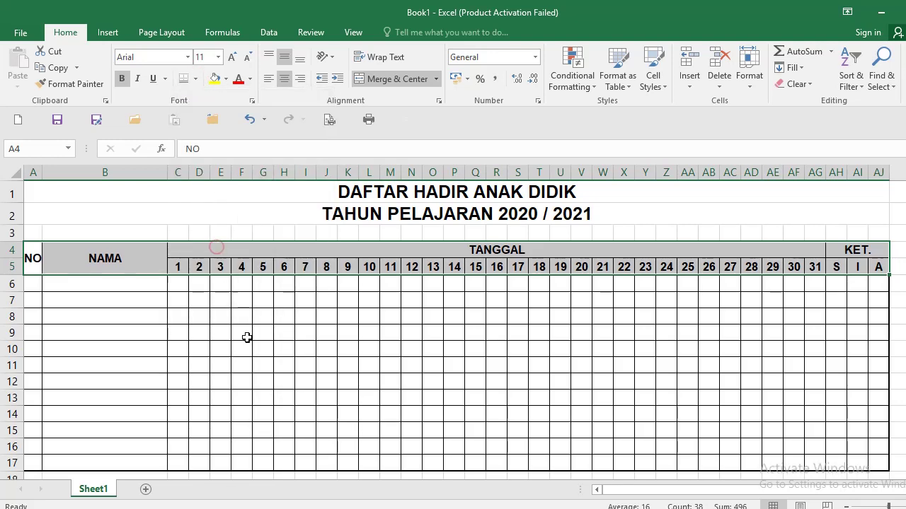
{"action": "left_click", "coordinate": [253, 347]}
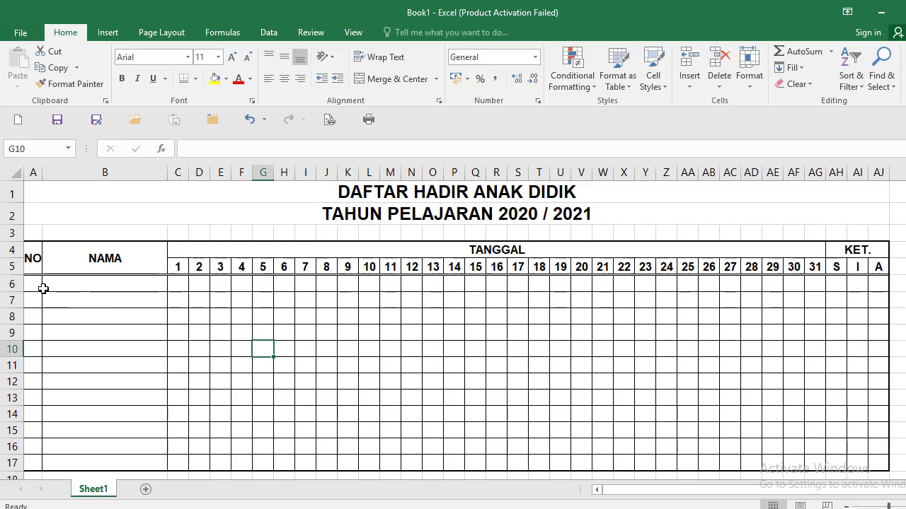
Enter 1 in A6 and fill =+A6+1 down to A16, numbering 1 to 11
{"action": "left_click", "coordinate": [33, 284]}
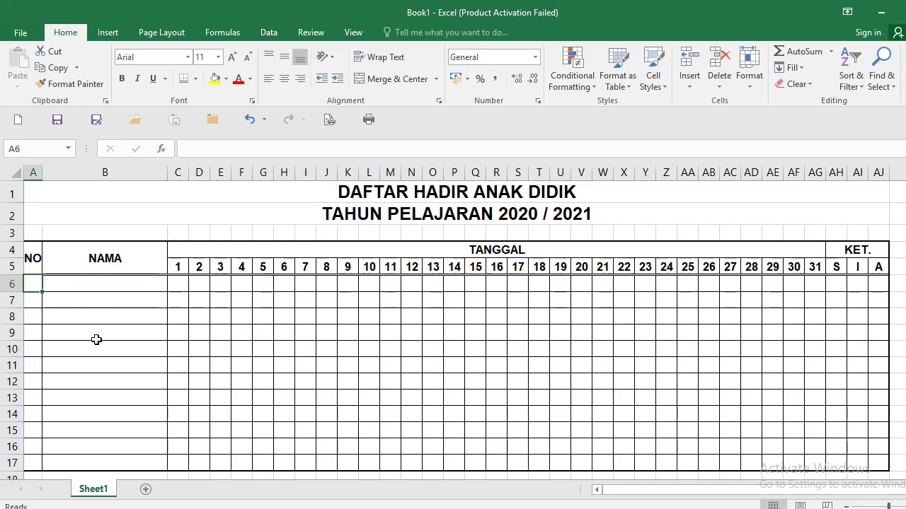
{"action": "type", "text": "1"}
{"action": "key", "text": "Return"}
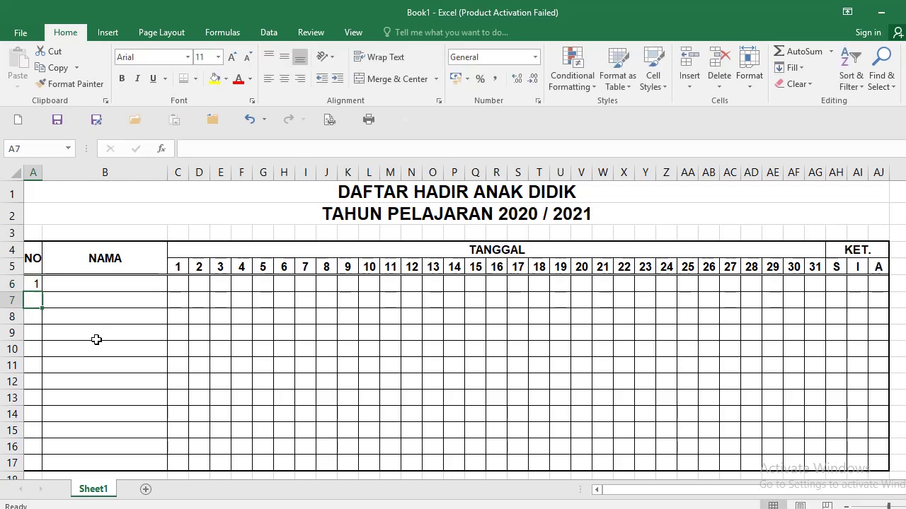
{"action": "type", "text": "+"}
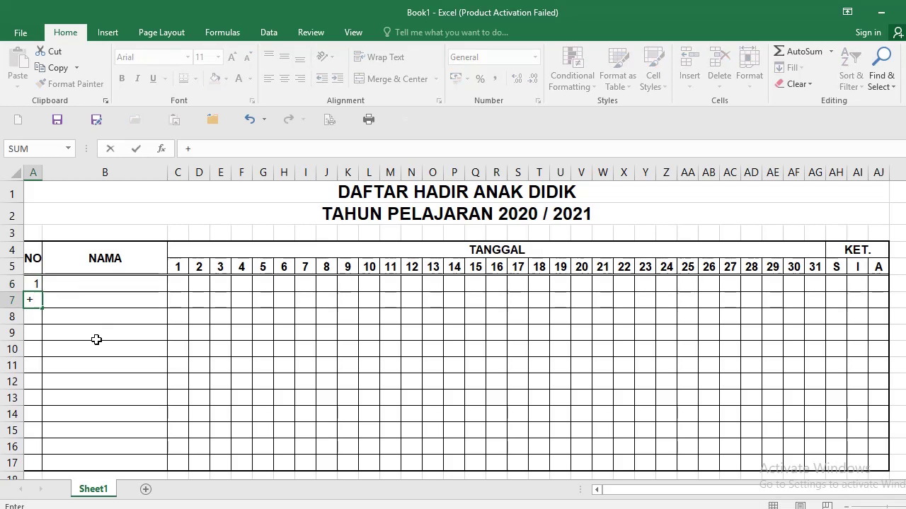
{"action": "key", "text": "Up"}
{"action": "type", "text": "+1"}
{"action": "key", "text": "Return"}
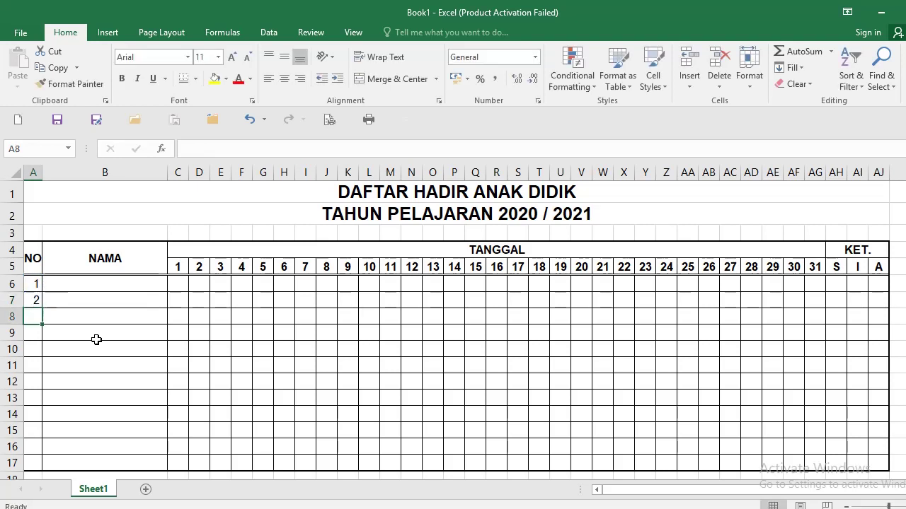
{"action": "left_click", "coordinate": [41, 305]}
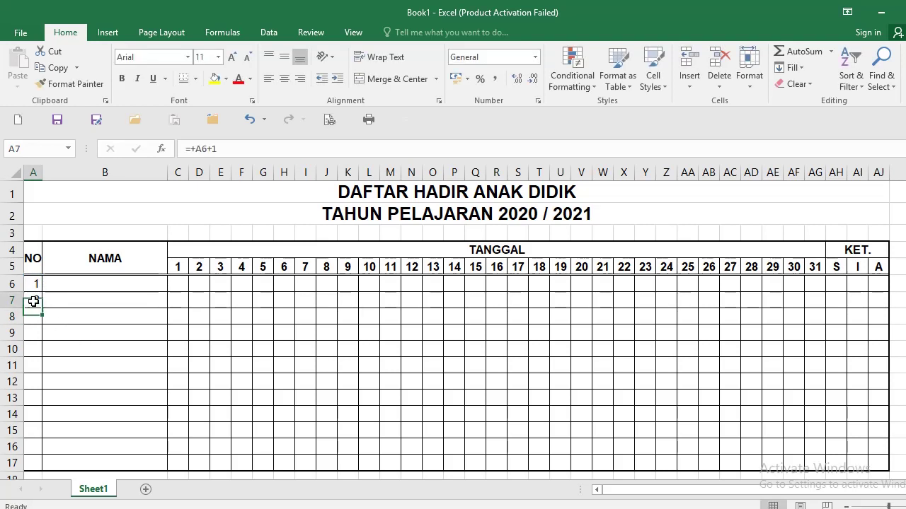
{"action": "left_click_drag", "start_coordinate": [42, 308], "coordinate": [44, 453]}
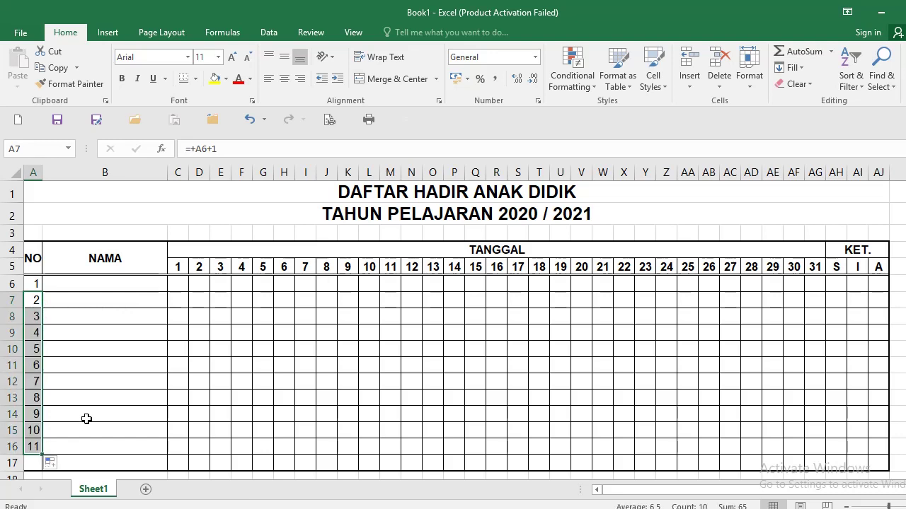
{"action": "scroll", "coordinate": [102, 400], "scroll_direction": "down", "scroll_amount": 1}
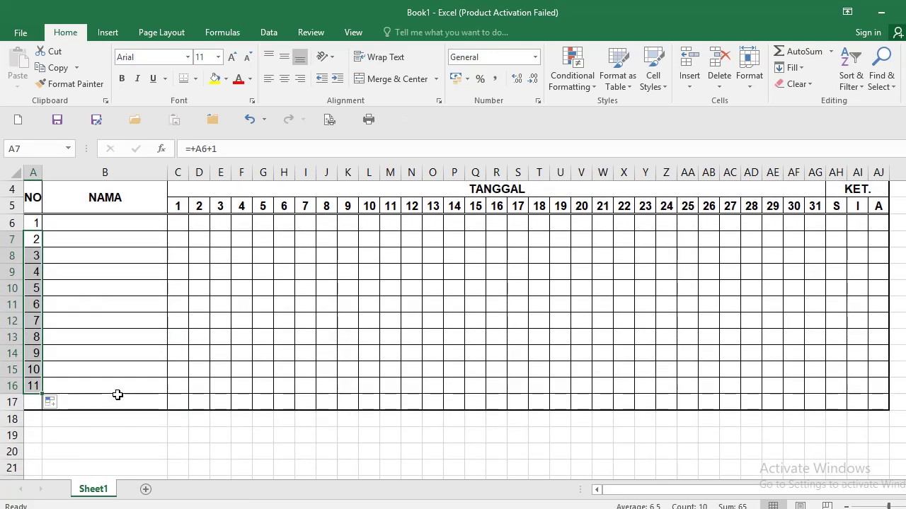
Select about 49 rows starting at B17, just below the numbered rows
{"action": "left_click", "coordinate": [93, 401]}
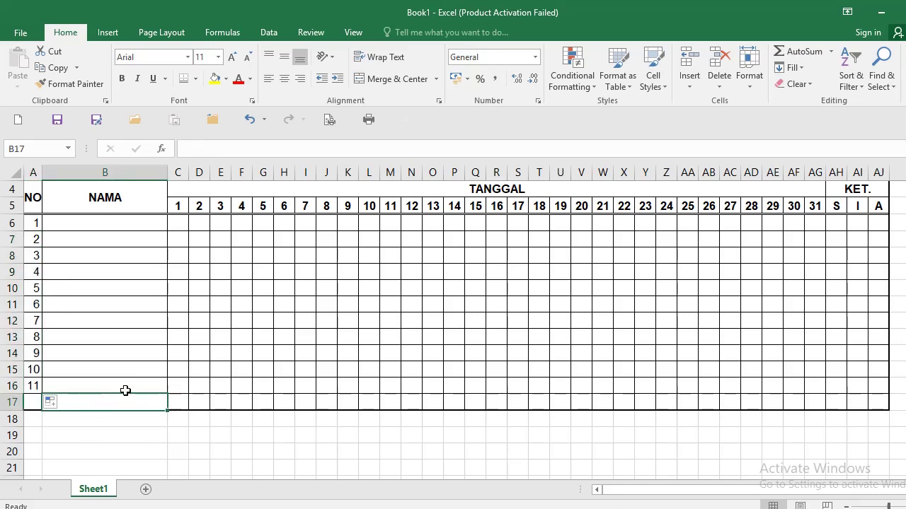
{"action": "scroll", "coordinate": [125, 391], "scroll_direction": "down", "scroll_amount": 1}
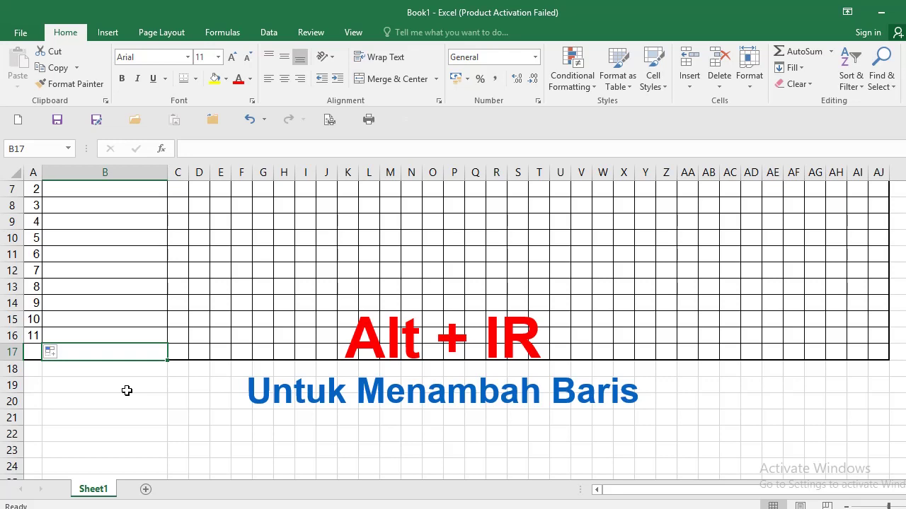
{"action": "left_click_drag", "start_coordinate": [122, 354], "coordinate": [118, 356]}
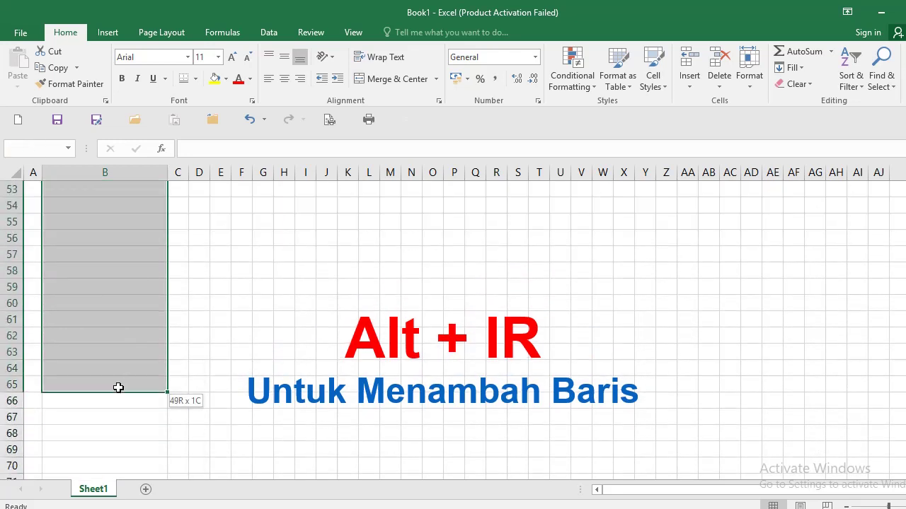
{"action": "left_click_drag", "start_coordinate": [119, 356], "coordinate": [119, 382]}
{"action": "scroll", "coordinate": [132, 376], "scroll_direction": "up", "scroll_amount": 4}
{"action": "scroll", "coordinate": [132, 376], "scroll_direction": "up", "scroll_amount": 6}
Insert entire blank bordered rows across the selection, stretching the table past row 31
{"action": "key", "text": "alt+i"}
{"action": "key", "text": "r"}
{"action": "scroll", "coordinate": [148, 368], "scroll_direction": "up", "scroll_amount": 5}
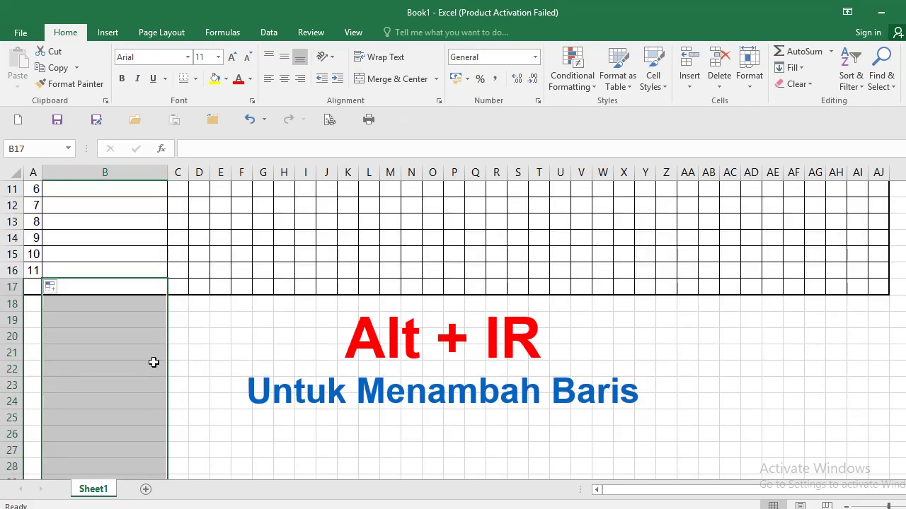
{"action": "key", "text": "alt"}
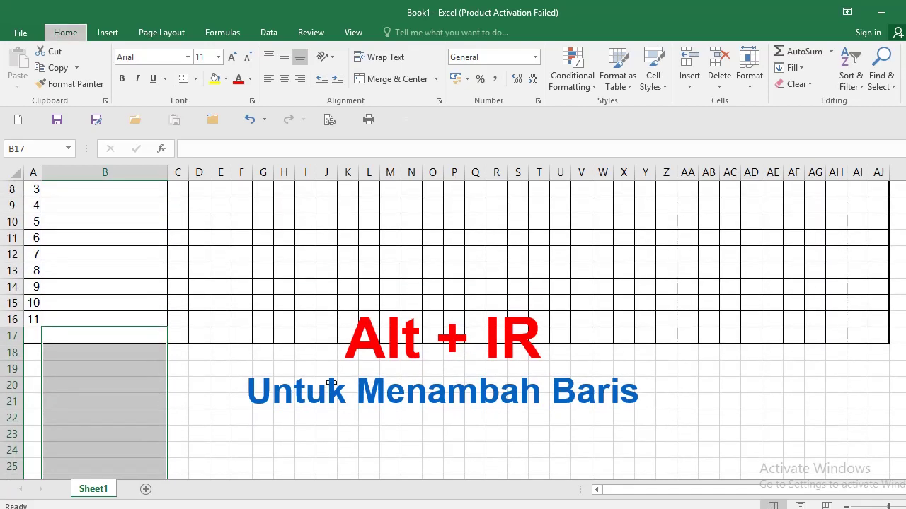
{"action": "key", "text": "i"}
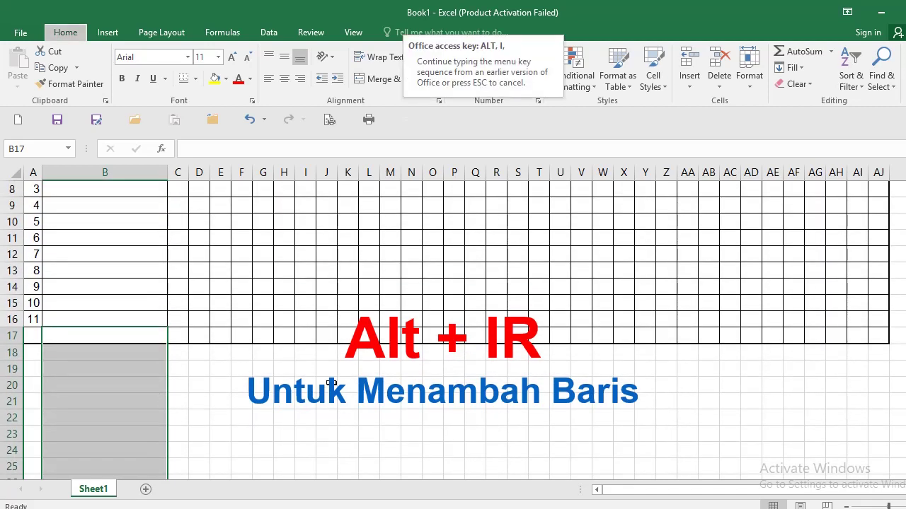
{"action": "key", "text": "r"}
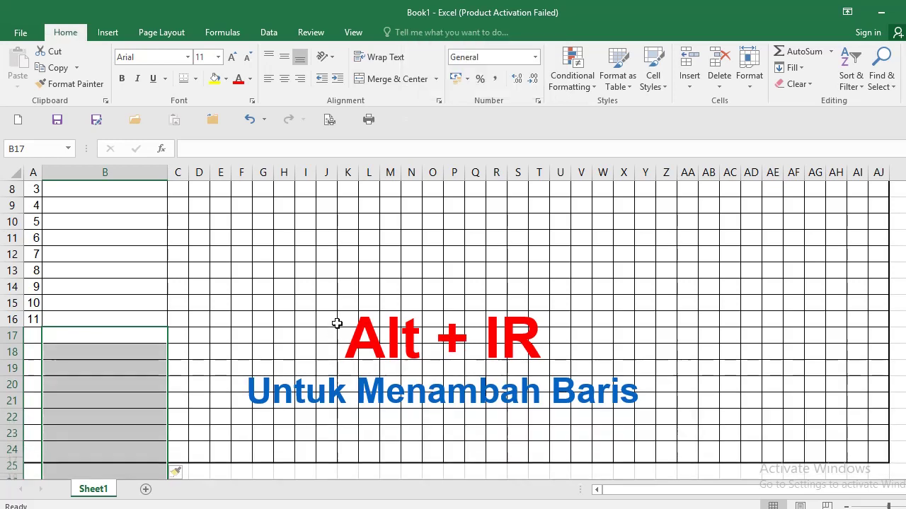
{"action": "scroll", "coordinate": [219, 361], "scroll_direction": "down", "scroll_amount": 1}
{"action": "scroll", "coordinate": [219, 361], "scroll_direction": "down", "scroll_amount": 1}
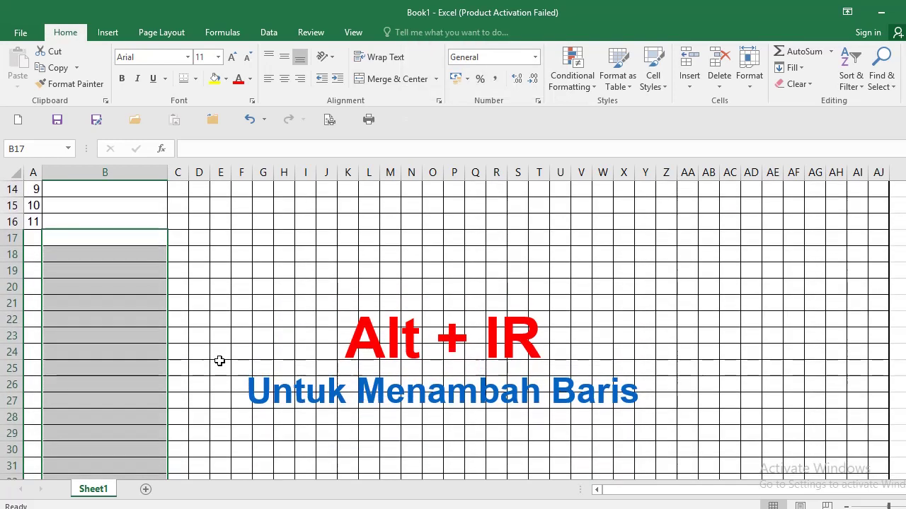
{"action": "left_click", "coordinate": [34, 221]}
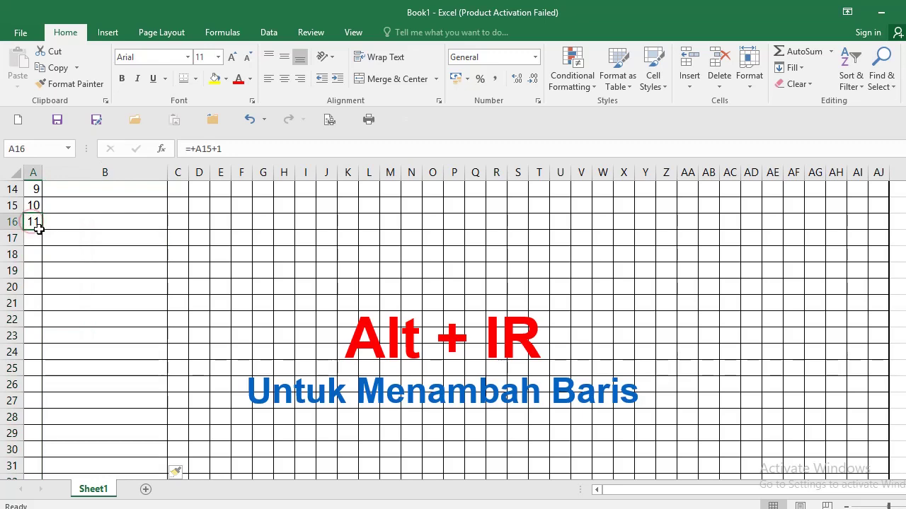
Fill the +1 numbering down to A65 so NO runs from 1 to 60
{"action": "mouse_move", "coordinate": [42, 230]}
{"action": "left_mouse_down"}
{"action": "mouse_move", "coordinate": [43, 489]}
{"action": "mouse_move", "coordinate": [29, 492]}
{"action": "mouse_move", "coordinate": [41, 354]}
{"action": "left_mouse_up"}
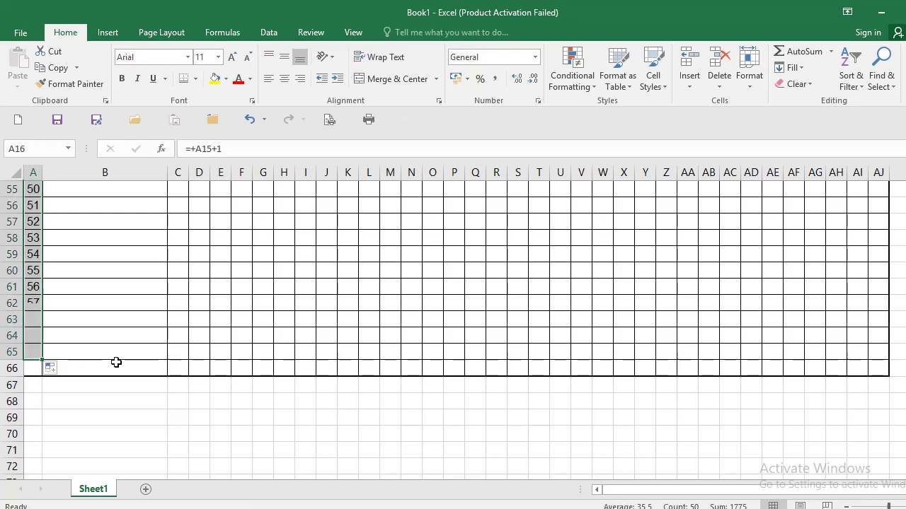
{"action": "scroll", "coordinate": [82, 341], "scroll_direction": "up", "scroll_amount": 3}
{"action": "scroll", "coordinate": [93, 335], "scroll_direction": "up", "scroll_amount": 3}
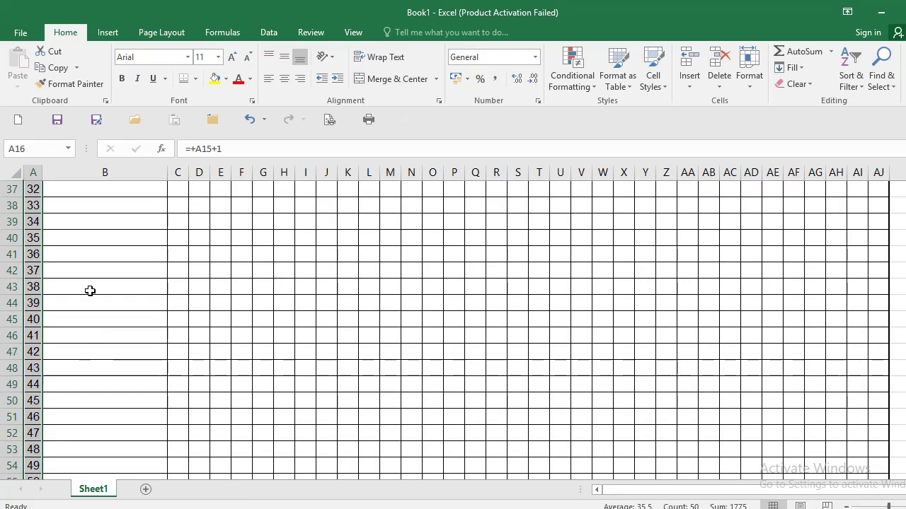
{"action": "scroll", "coordinate": [89, 291], "scroll_direction": "up", "scroll_amount": 2}
{"action": "scroll", "coordinate": [89, 288], "scroll_direction": "up", "scroll_amount": 2}
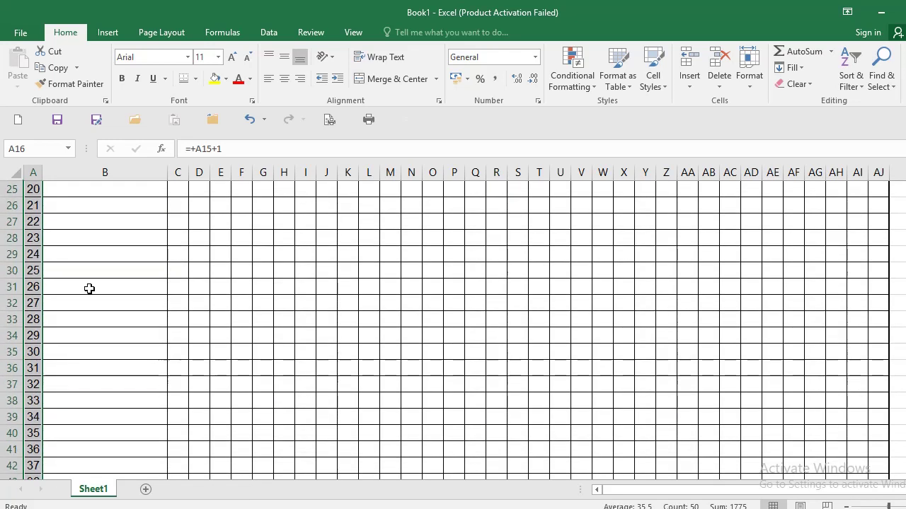
Select the surplus rows 36 to 65 below the needed part of the table
{"action": "left_click", "coordinate": [82, 348]}
{"action": "left_click", "coordinate": [85, 365]}
{"action": "scroll", "coordinate": [86, 371], "scroll_direction": "down", "scroll_amount": 4}
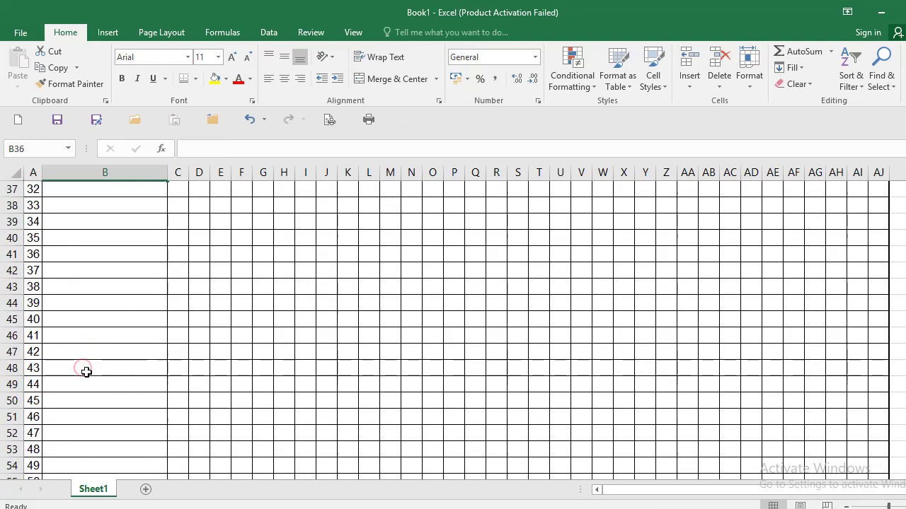
{"action": "scroll", "coordinate": [85, 371], "scroll_direction": "down", "scroll_amount": 4}
{"action": "scroll", "coordinate": [78, 389], "scroll_direction": "down", "scroll_amount": 1}
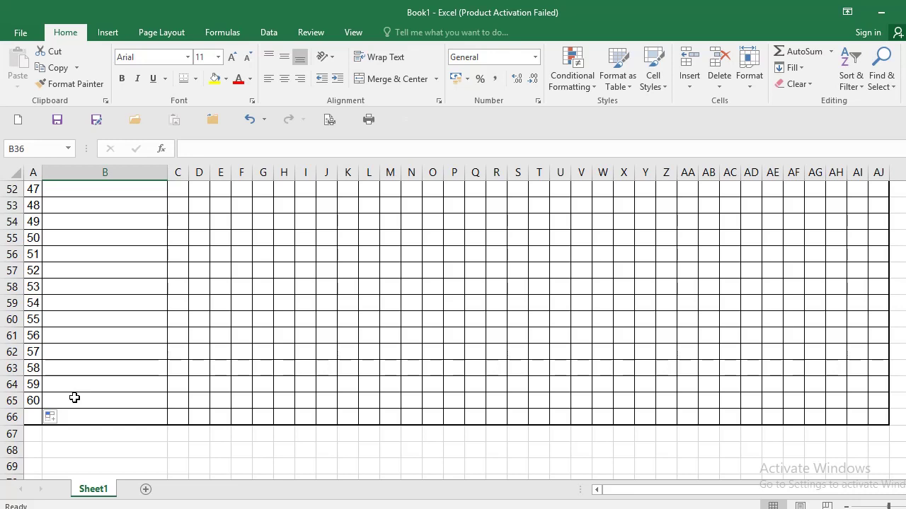
{"action": "left_click", "coordinate": [74, 399], "text": "shift"}
Delete rows 36–65 entirely so NO runs 1 to 30 and the table ends at row 36
{"action": "scroll", "coordinate": [77, 386], "scroll_direction": "up", "scroll_amount": 7}
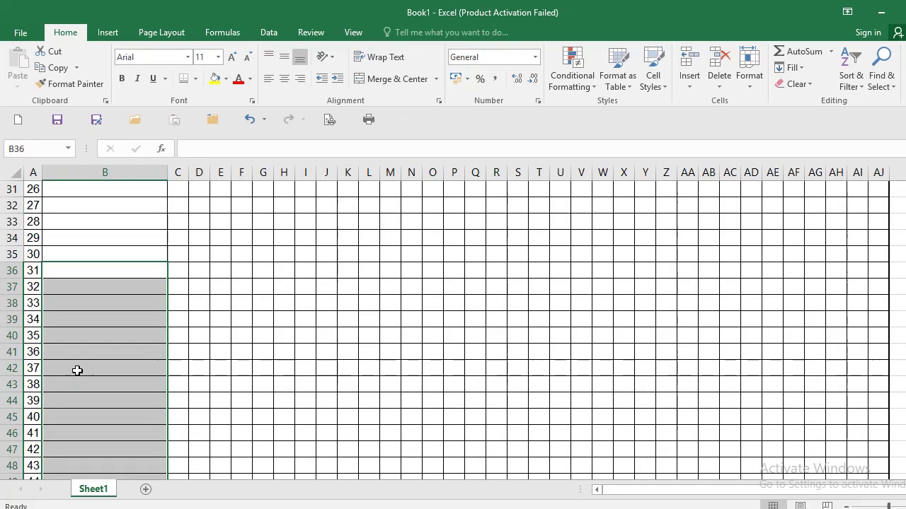
{"action": "scroll", "coordinate": [81, 367], "scroll_direction": "up", "scroll_amount": 2}
{"action": "scroll", "coordinate": [85, 366], "scroll_direction": "down", "scroll_amount": 2}
{"action": "scroll", "coordinate": [90, 366], "scroll_direction": "down", "scroll_amount": 1}
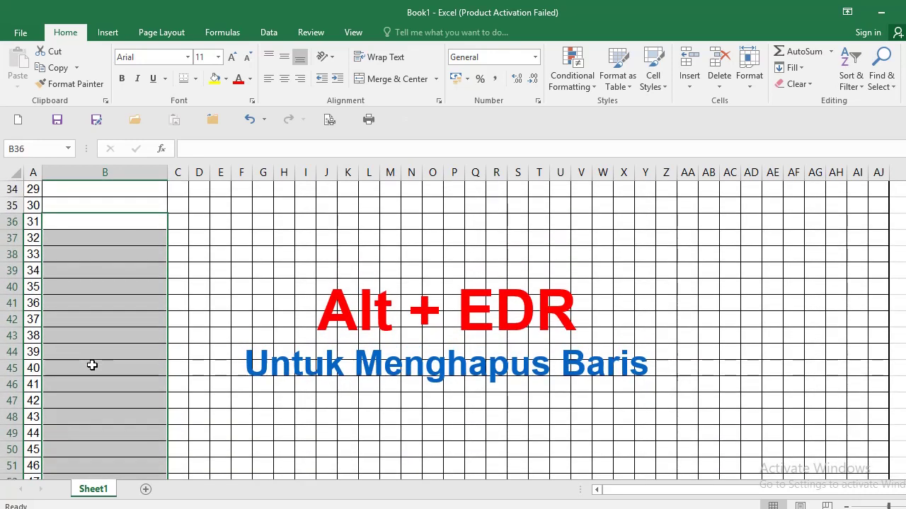
{"action": "key", "text": "alt+e"}
{"action": "key", "text": "d"}
{"action": "key", "text": "r"}
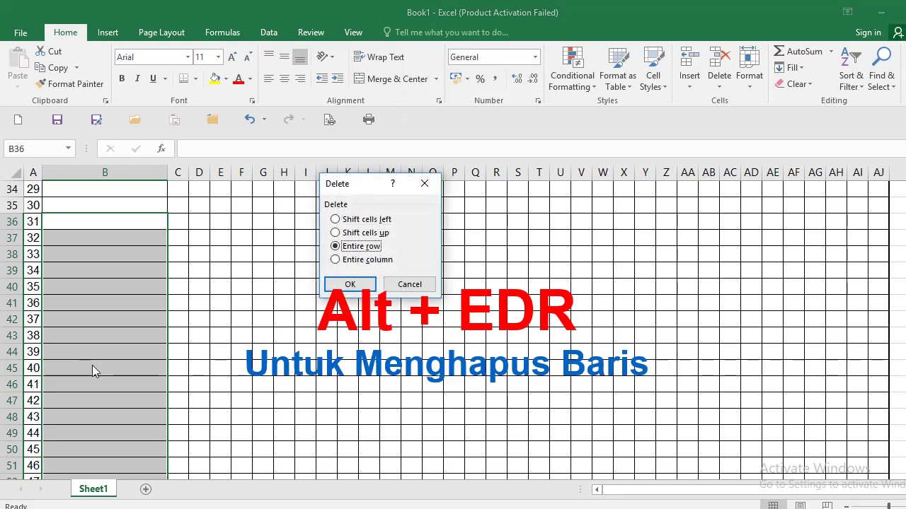
{"action": "left_click", "coordinate": [349, 286]}
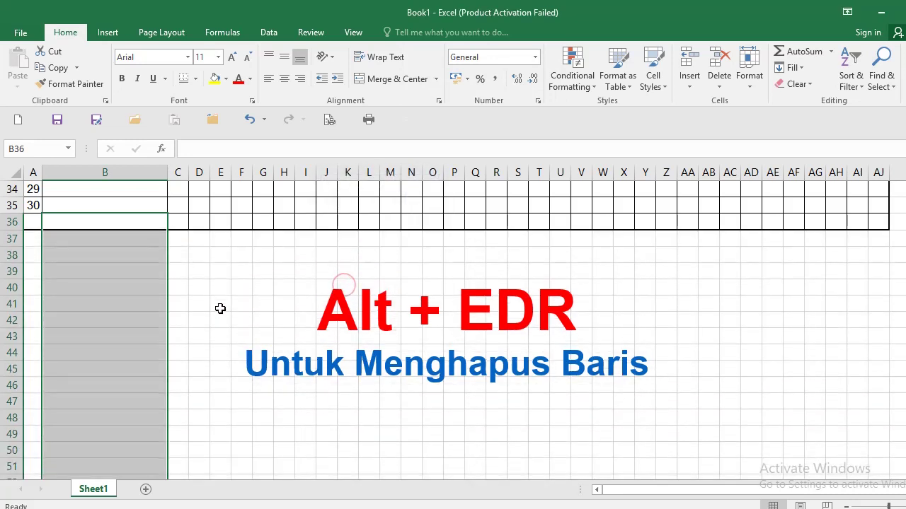
{"action": "left_click", "coordinate": [220, 306]}
{"action": "scroll", "coordinate": [220, 306], "scroll_direction": "up", "scroll_amount": 2}
{"action": "scroll", "coordinate": [220, 305], "scroll_direction": "up", "scroll_amount": 2}
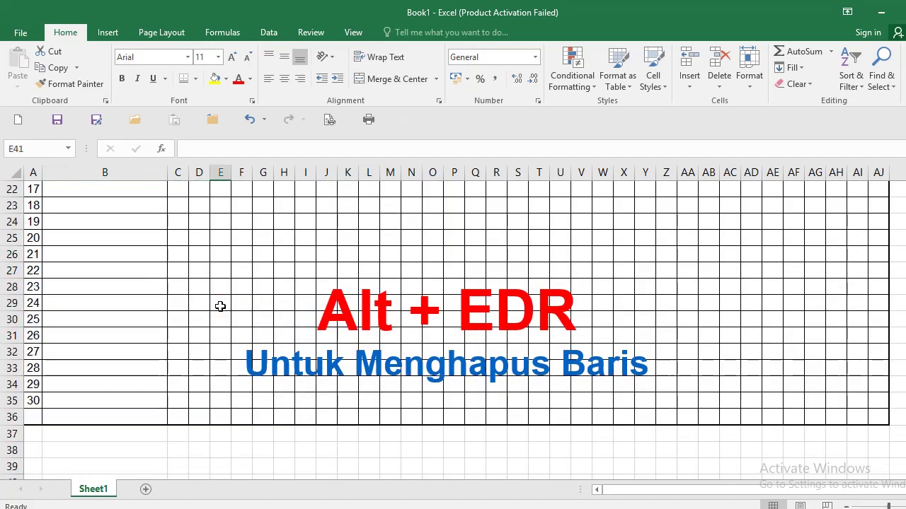
{"action": "scroll", "coordinate": [220, 306], "scroll_direction": "up", "scroll_amount": 2}
{"action": "scroll", "coordinate": [220, 306], "scroll_direction": "up", "scroll_amount": 2}
{"action": "scroll", "coordinate": [220, 305], "scroll_direction": "up", "scroll_amount": 2}
{"action": "scroll", "coordinate": [220, 306], "scroll_direction": "up", "scroll_amount": 1}
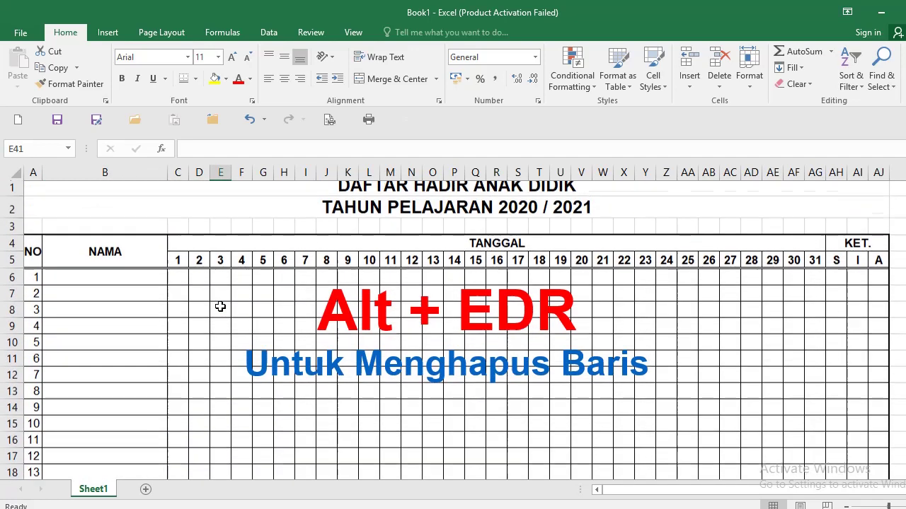
Set the TAHUN PELAJARAN 2020 / 2021 subtitle in A2 to 14 pt
{"action": "left_click", "coordinate": [38, 196]}
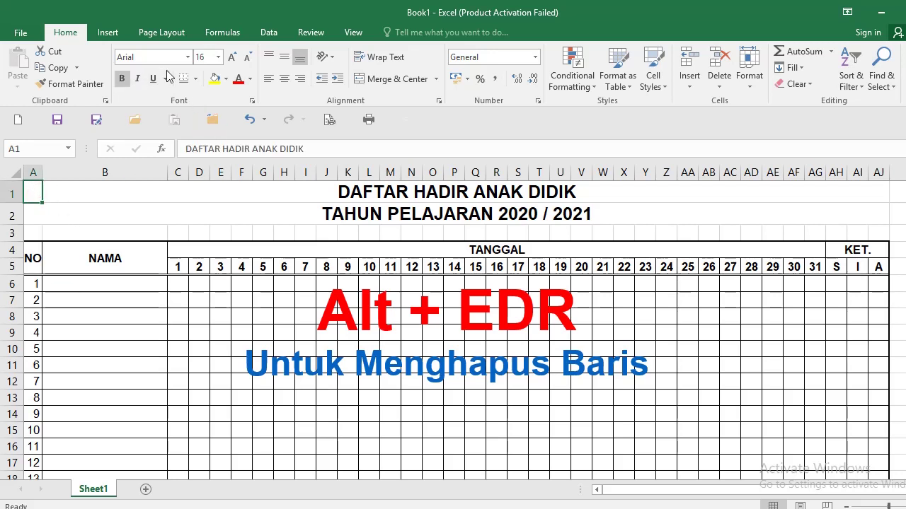
{"action": "left_click", "coordinate": [35, 211]}
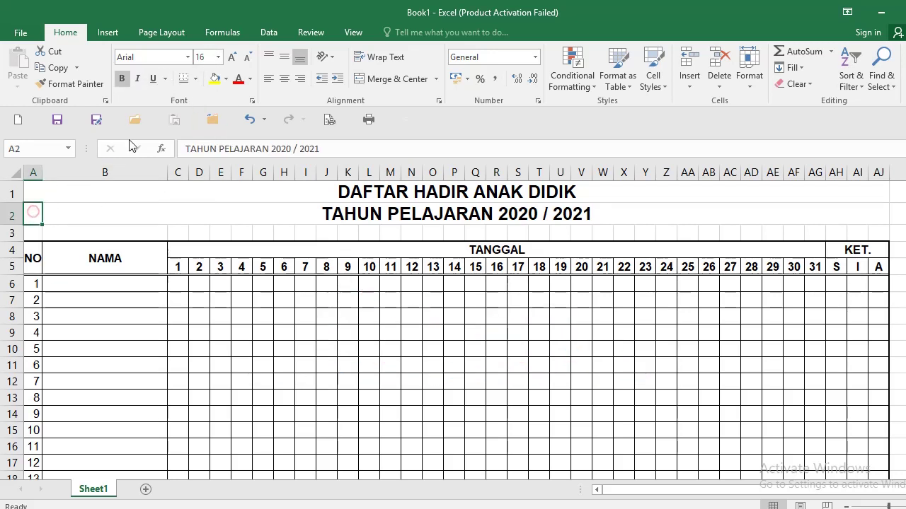
{"action": "left_click", "coordinate": [202, 57]}
{"action": "type", "text": "14"}
{"action": "key", "text": "Return"}
Insert a blank row above the DAFTAR HADIR ANAK DIDIK title
{"action": "left_click", "coordinate": [39, 191]}
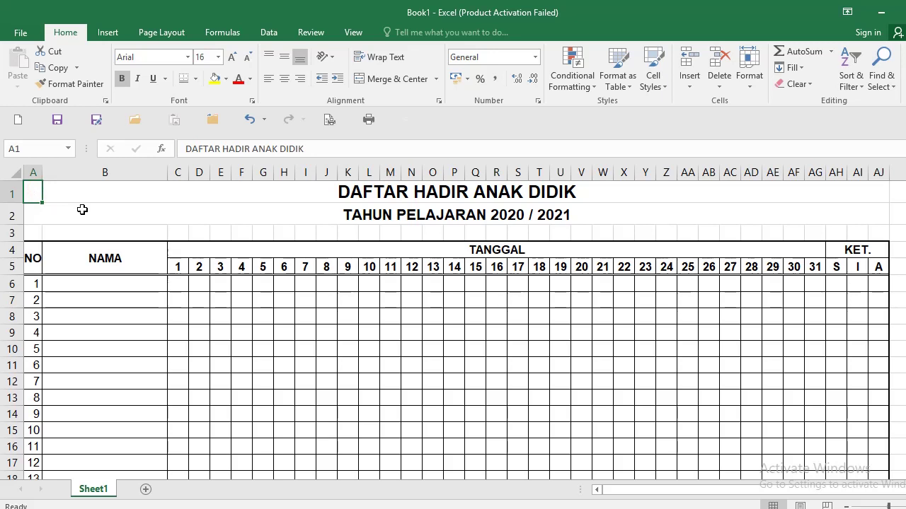
{"action": "left_click", "coordinate": [33, 196]}
{"action": "key", "text": "alt+i"}
{"action": "key", "text": "r"}
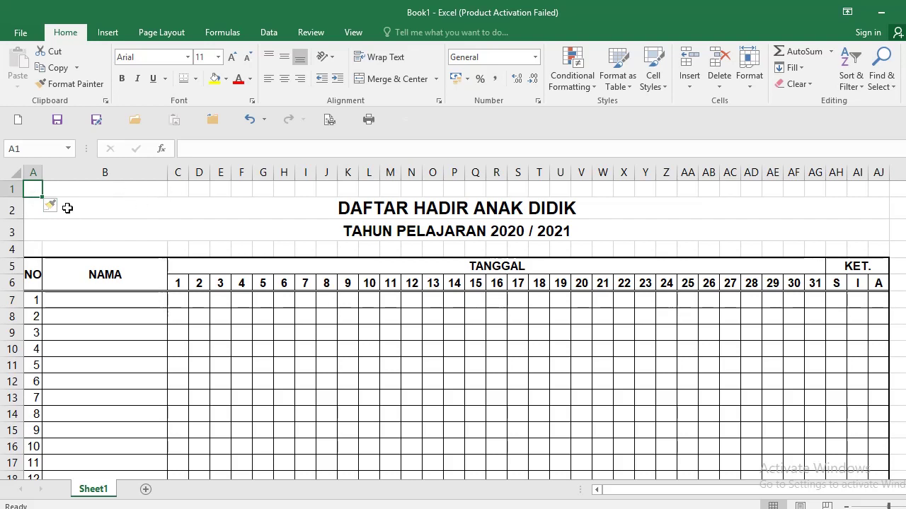
Insert two more blank rows at the top using A1:A2
{"action": "left_click_drag", "start_coordinate": [35, 190], "coordinate": [36, 214]}
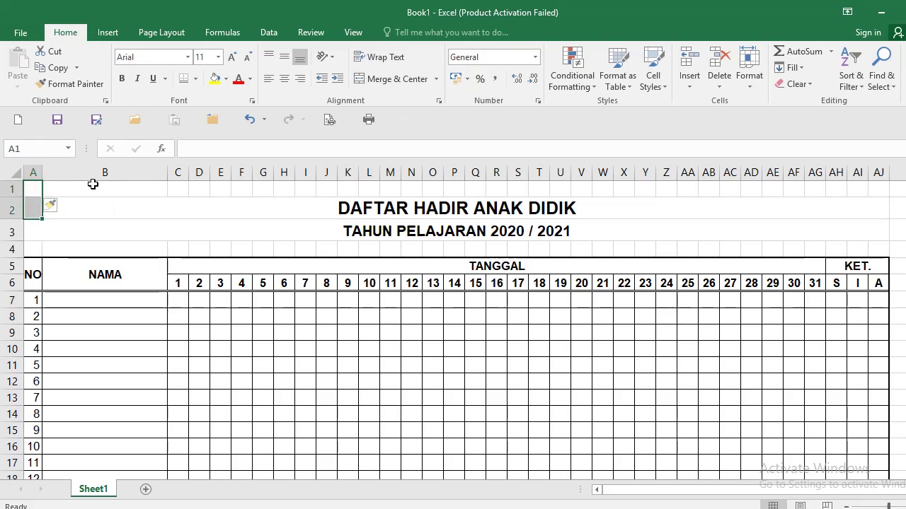
{"action": "key", "text": "alt+h"}
{"action": "key", "text": "i"}
{"action": "key", "text": "r"}
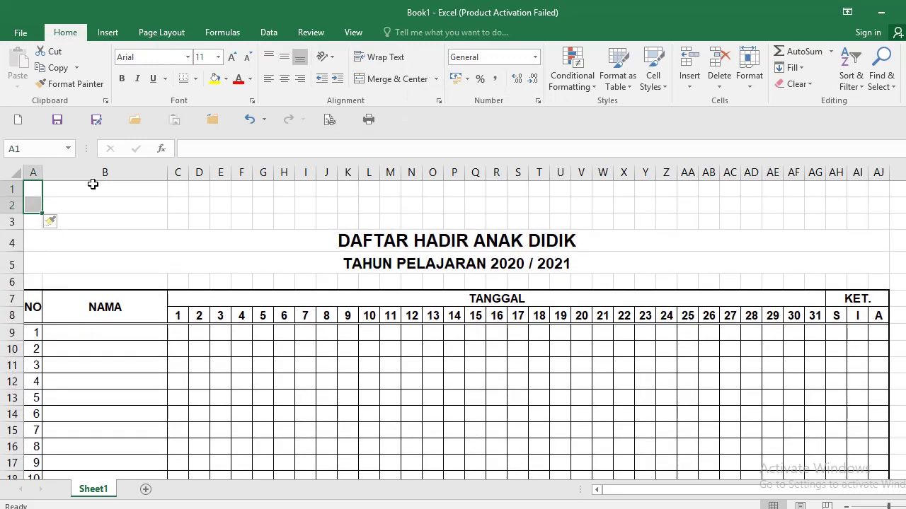
Delete the three blank top rows entirely so the title is back in row 1
{"action": "left_click_drag", "start_coordinate": [90, 188], "coordinate": [100, 228]}
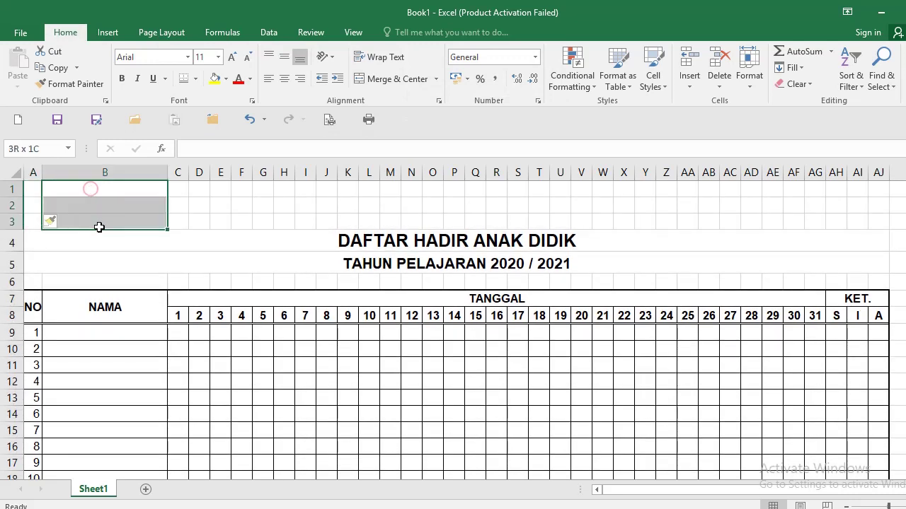
{"action": "key", "text": "alt+e"}
{"action": "key", "text": "d"}
{"action": "key", "text": "r"}
{"action": "key", "text": "Return"}
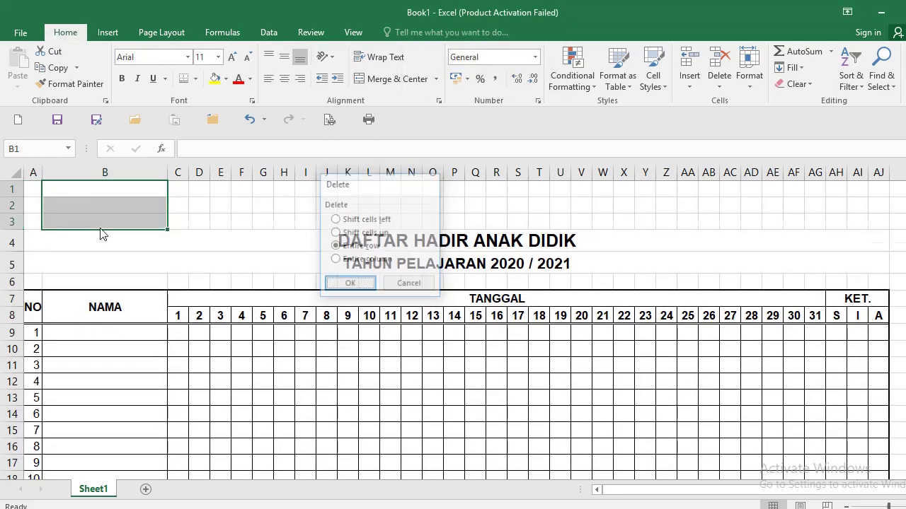
{"action": "scroll", "coordinate": [218, 357], "scroll_direction": "down", "scroll_amount": 3}
{"action": "scroll", "coordinate": [222, 354], "scroll_direction": "down", "scroll_amount": 4}
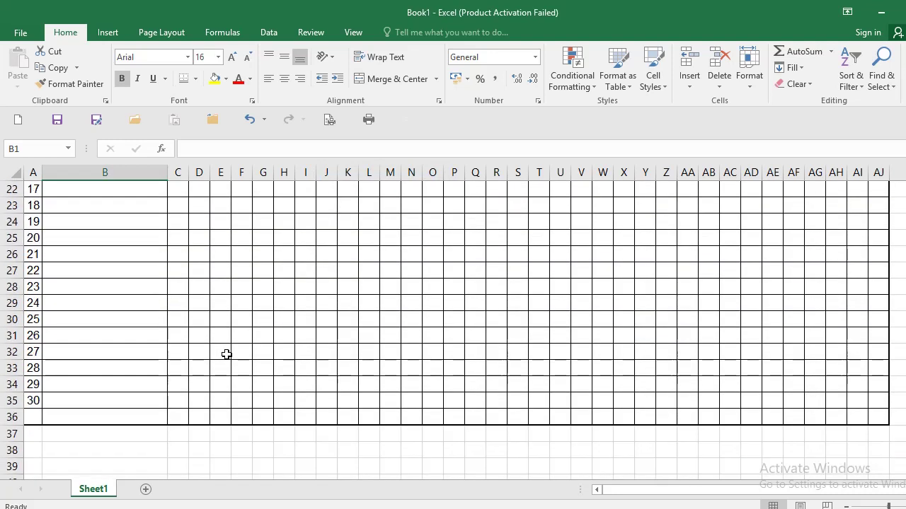
{"action": "scroll", "coordinate": [212, 355], "scroll_direction": "up", "scroll_amount": 4}
{"action": "scroll", "coordinate": [169, 354], "scroll_direction": "up", "scroll_amount": 3}
Select the NO column from number 1 in A6 down to row 36
{"action": "left_click", "coordinate": [116, 289]}
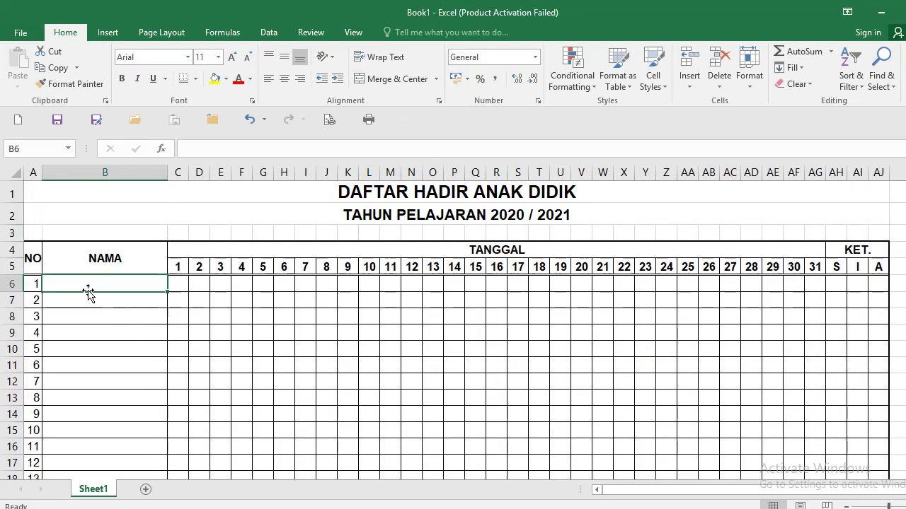
{"action": "left_click", "coordinate": [31, 284]}
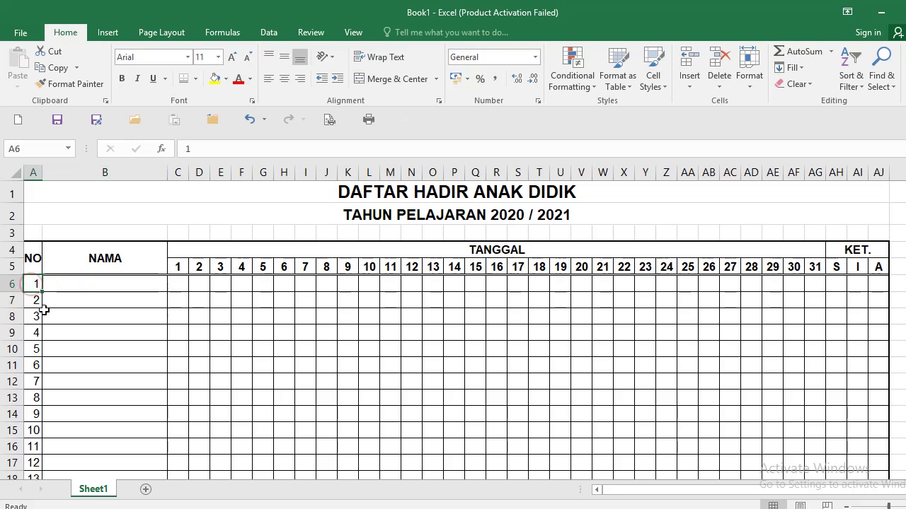
{"action": "scroll", "coordinate": [50, 319], "scroll_direction": "down", "scroll_amount": 1}
{"action": "scroll", "coordinate": [51, 319], "scroll_direction": "down", "scroll_amount": 4}
{"action": "scroll", "coordinate": [51, 333], "scroll_direction": "down", "scroll_amount": 3}
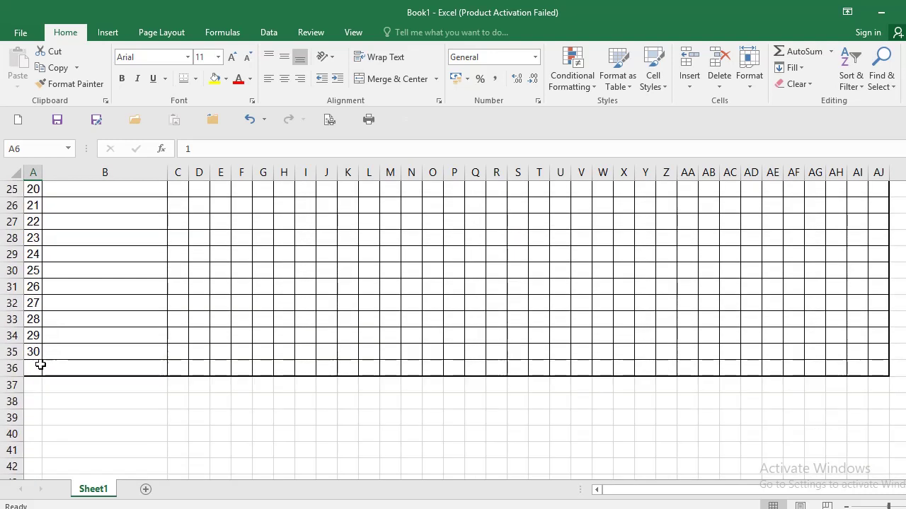
{"action": "left_click", "coordinate": [32, 368], "text": "shift"}
{"action": "scroll", "coordinate": [66, 347], "scroll_direction": "up", "scroll_amount": 4}
{"action": "scroll", "coordinate": [67, 347], "scroll_direction": "up", "scroll_amount": 2}
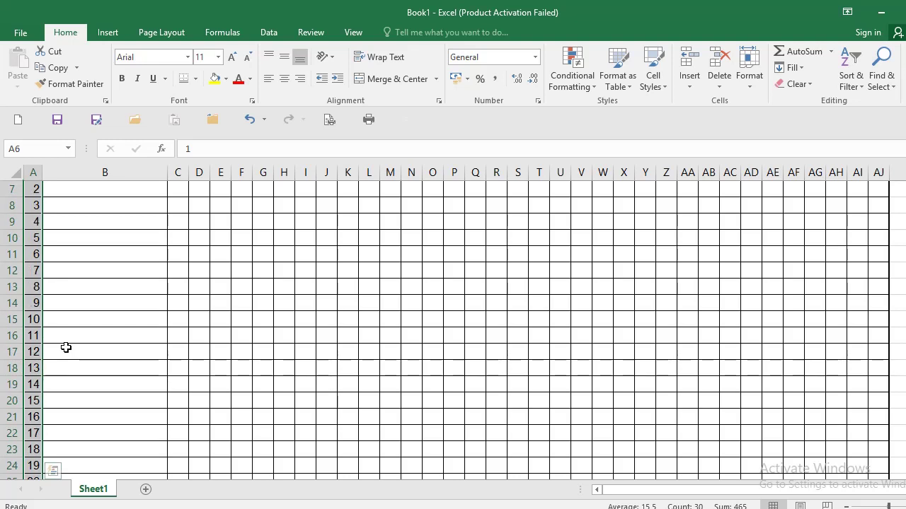
{"action": "scroll", "coordinate": [71, 347], "scroll_direction": "up", "scroll_amount": 2}
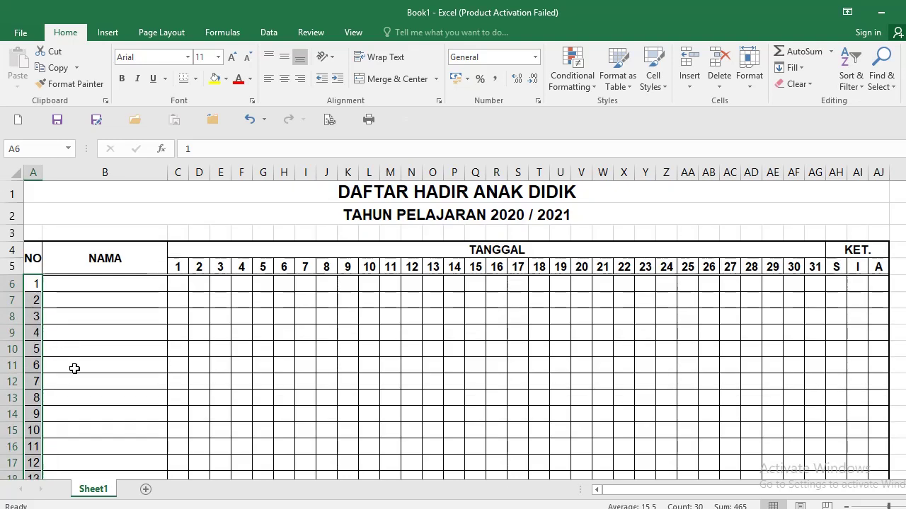
{"action": "scroll", "coordinate": [74, 368], "scroll_direction": "down", "scroll_amount": 9}
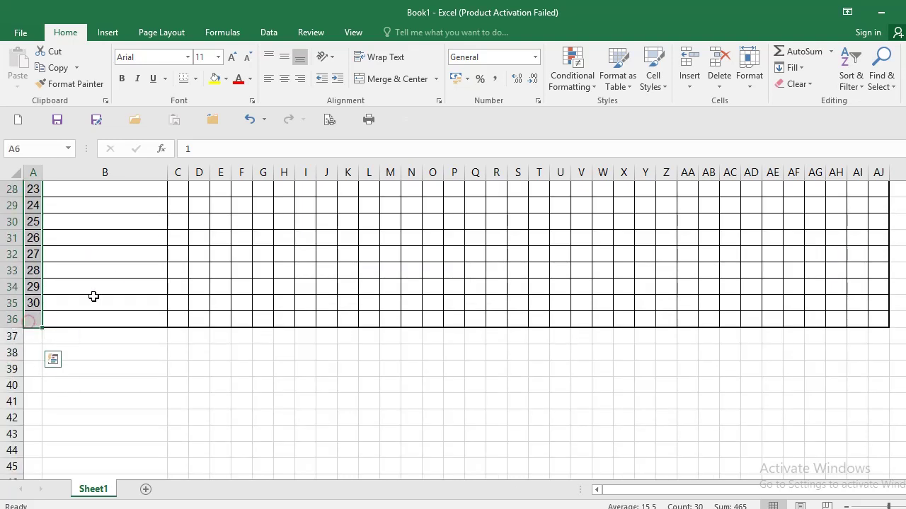
Centre-align the NO numbers 1 to 30
{"action": "left_click", "coordinate": [285, 79]}
{"action": "left_click", "coordinate": [86, 285]}
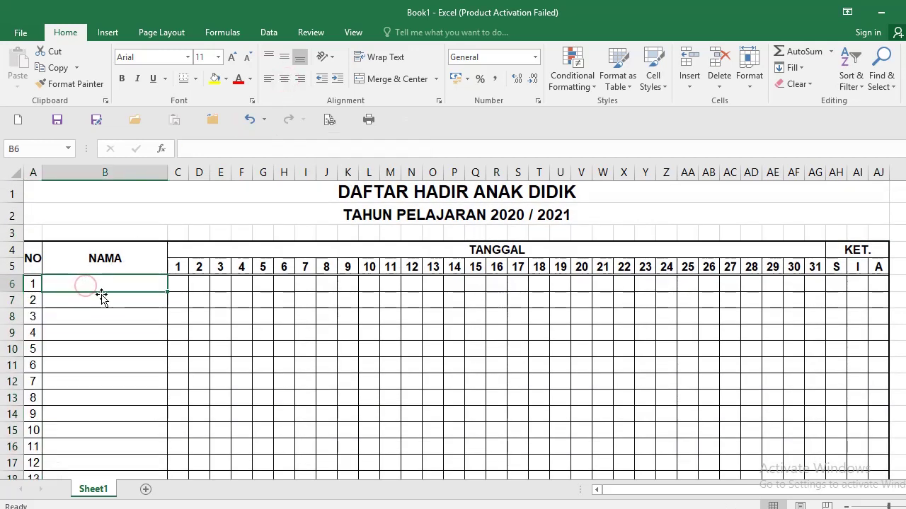
{"action": "scroll", "coordinate": [131, 322], "scroll_direction": "down", "scroll_amount": 4}
{"action": "scroll", "coordinate": [131, 322], "scroll_direction": "down", "scroll_amount": 4}
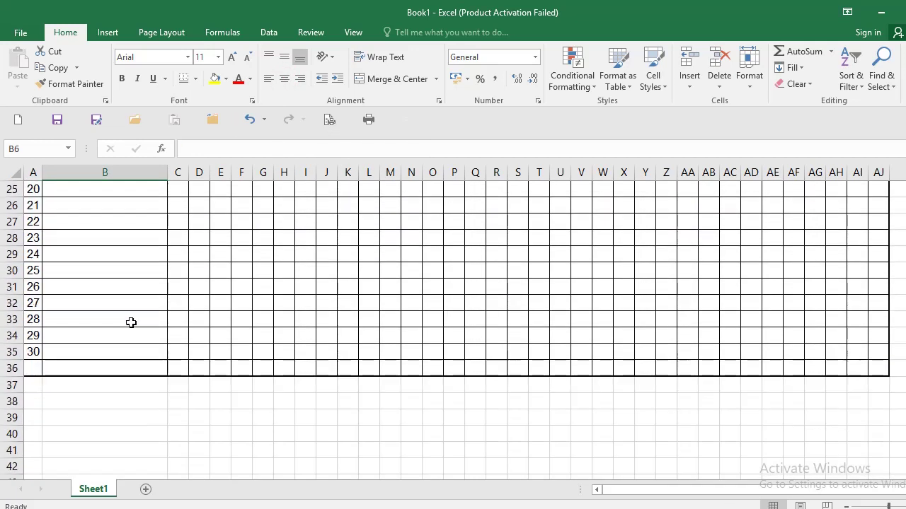
{"action": "scroll", "coordinate": [158, 336], "scroll_direction": "down", "scroll_amount": 2}
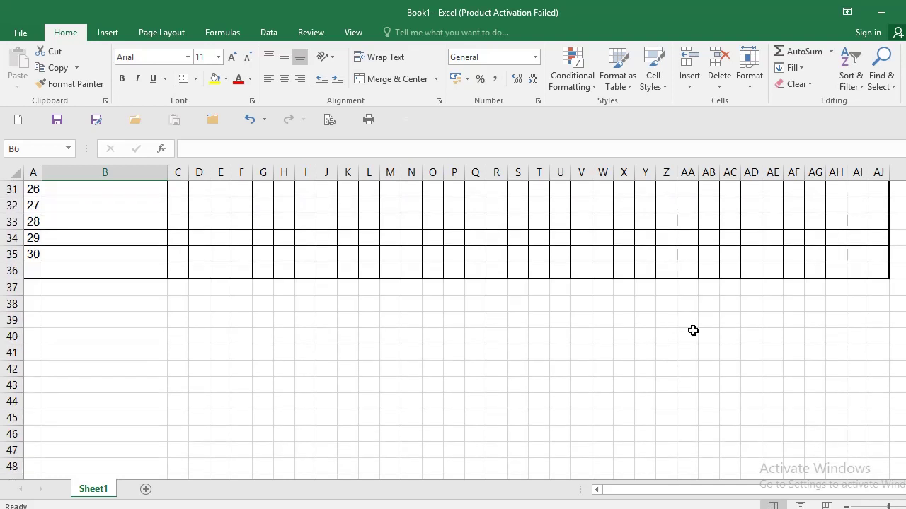
Open Page Setup from Page Layout and set the orientation to Landscape
{"action": "left_click", "coordinate": [755, 305]}
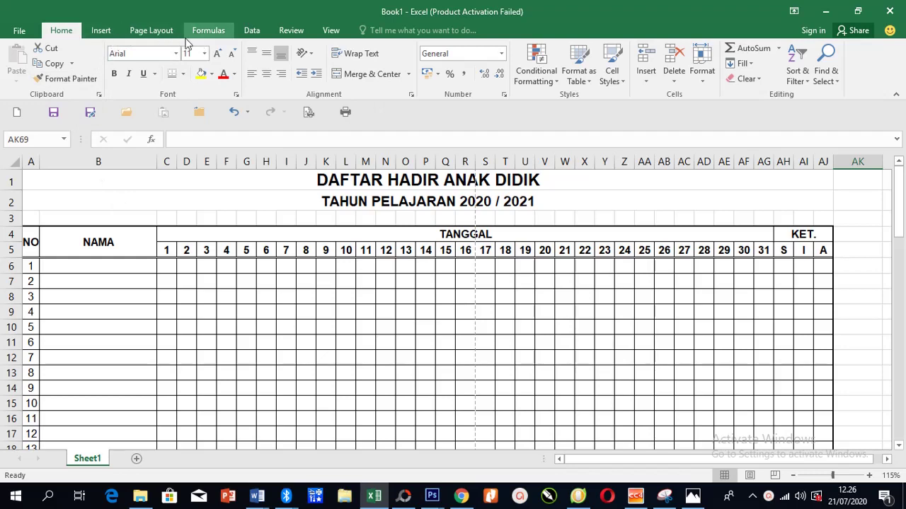
{"action": "left_click", "coordinate": [157, 31]}
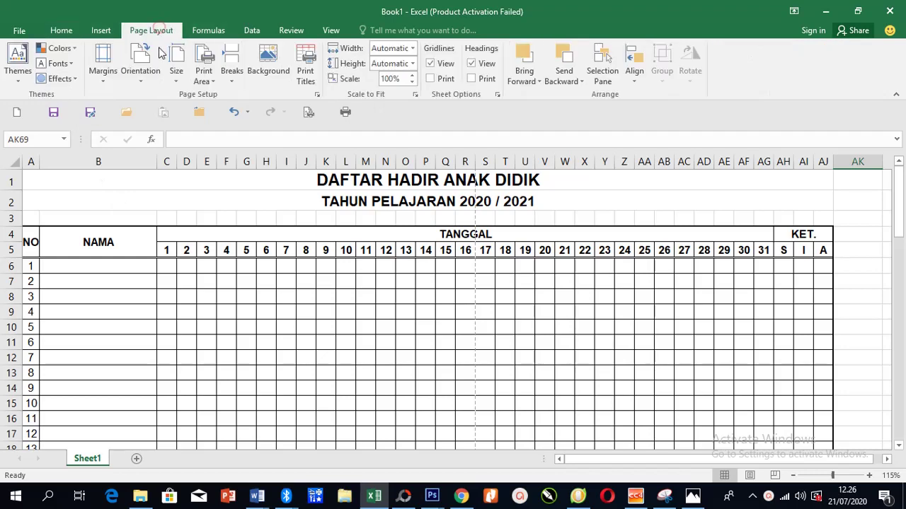
{"action": "left_click", "coordinate": [317, 96]}
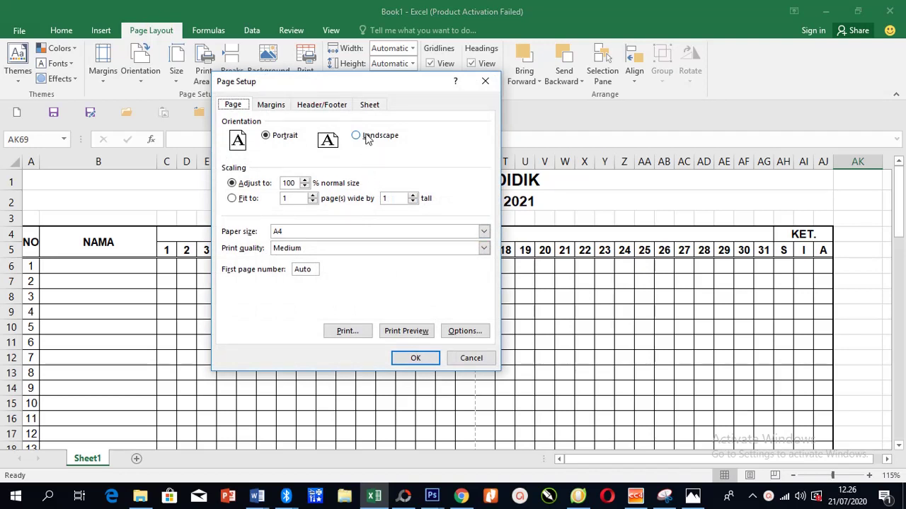
{"action": "left_click", "coordinate": [367, 137]}
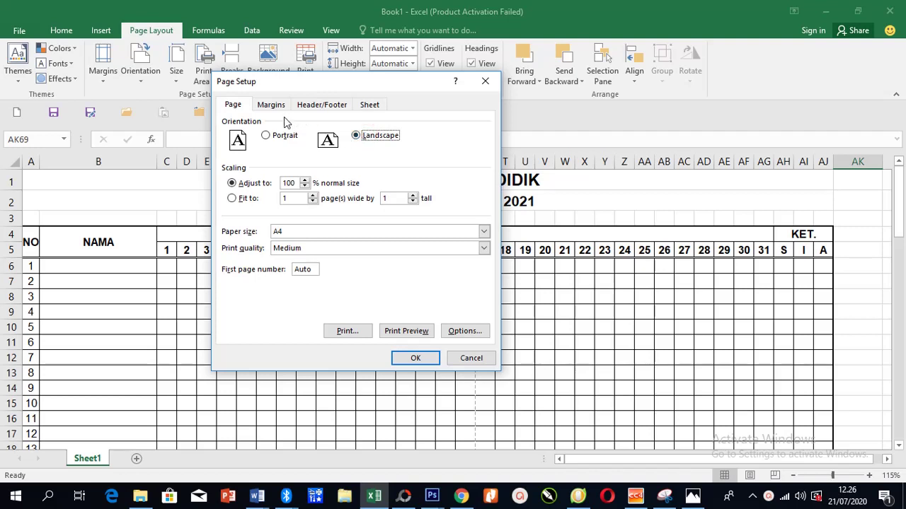
Keep A4 paper and bring up the Canon G1000 printer properties via Options
{"action": "left_click", "coordinate": [484, 232]}
{"action": "scroll", "coordinate": [431, 268], "scroll_direction": "down", "scroll_amount": 2}
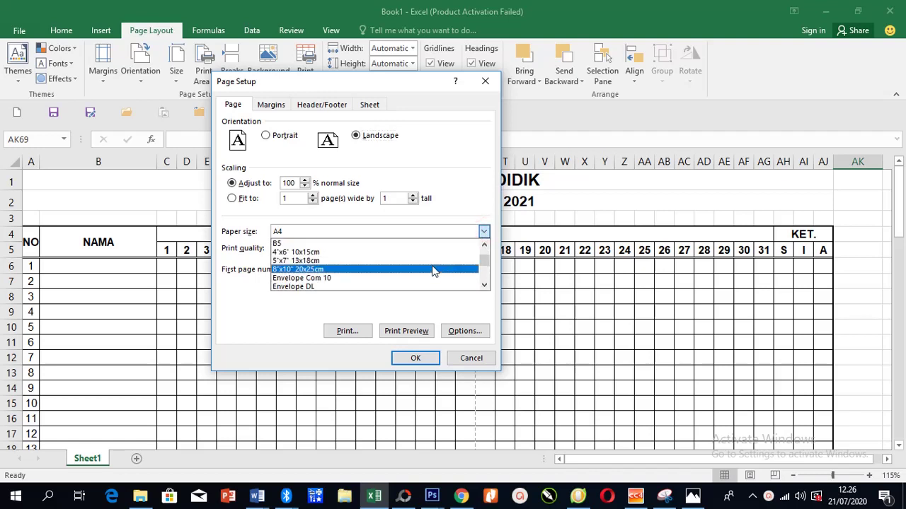
{"action": "scroll", "coordinate": [431, 268], "scroll_direction": "down", "scroll_amount": 2}
{"action": "scroll", "coordinate": [431, 267], "scroll_direction": "down", "scroll_amount": 1}
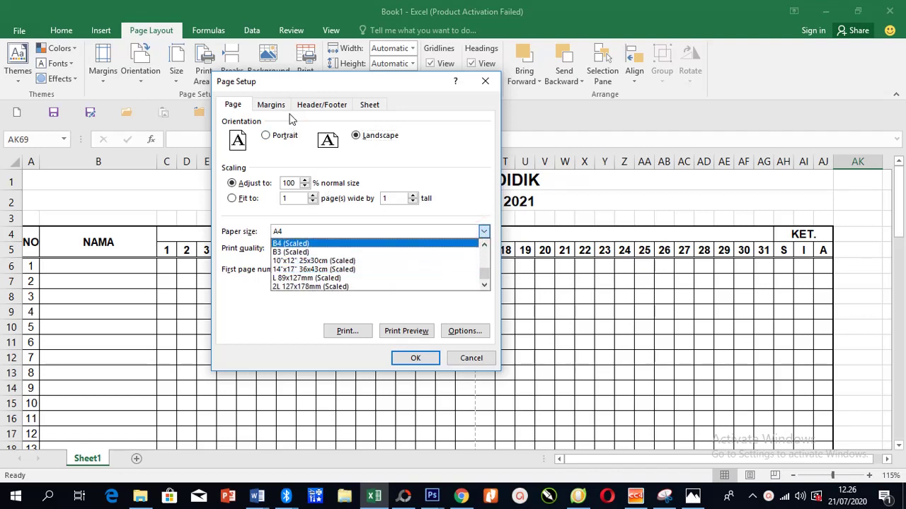
{"action": "left_click", "coordinate": [277, 105]}
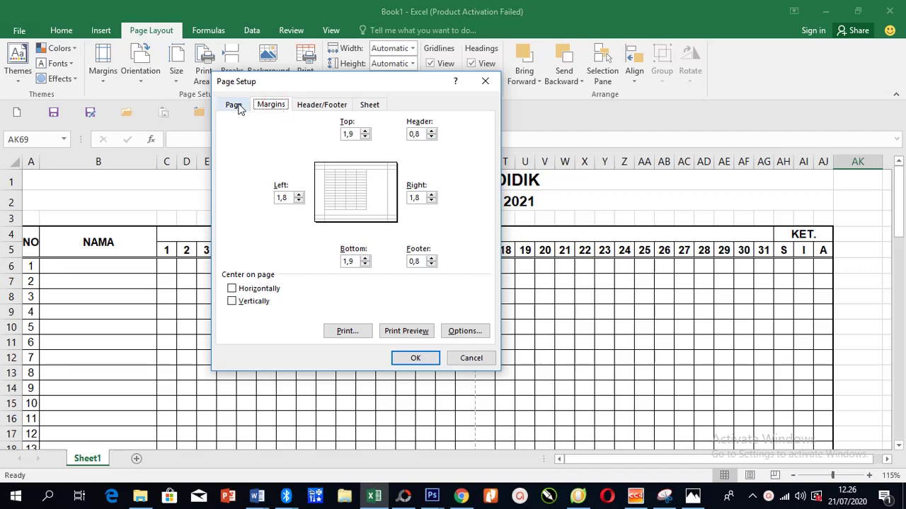
{"action": "left_click", "coordinate": [234, 105]}
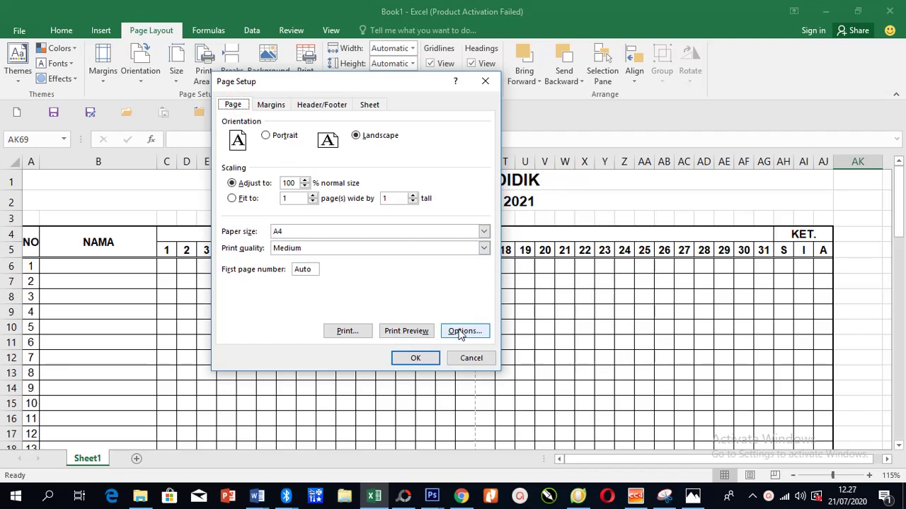
{"action": "left_click", "coordinate": [462, 331]}
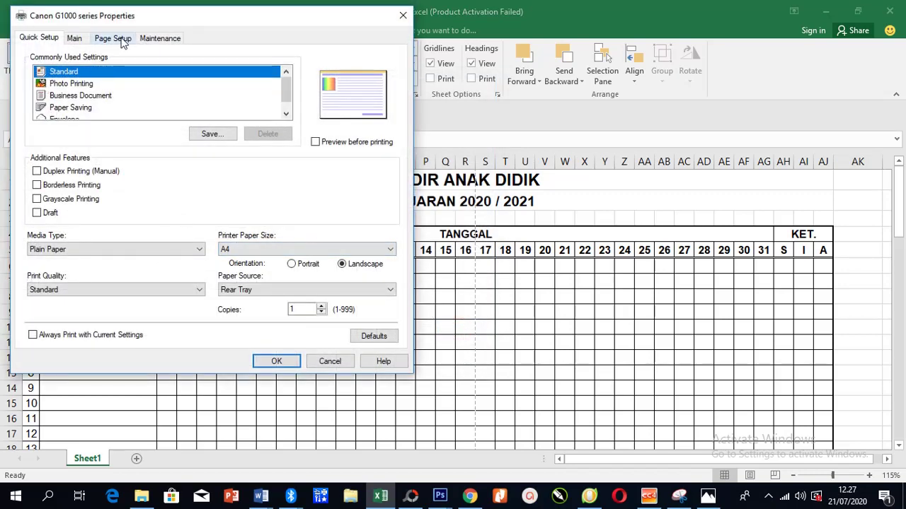
Define a custom 215 × 330 mm paper size in the Canon printer properties and confirm
{"action": "left_click", "coordinate": [121, 40]}
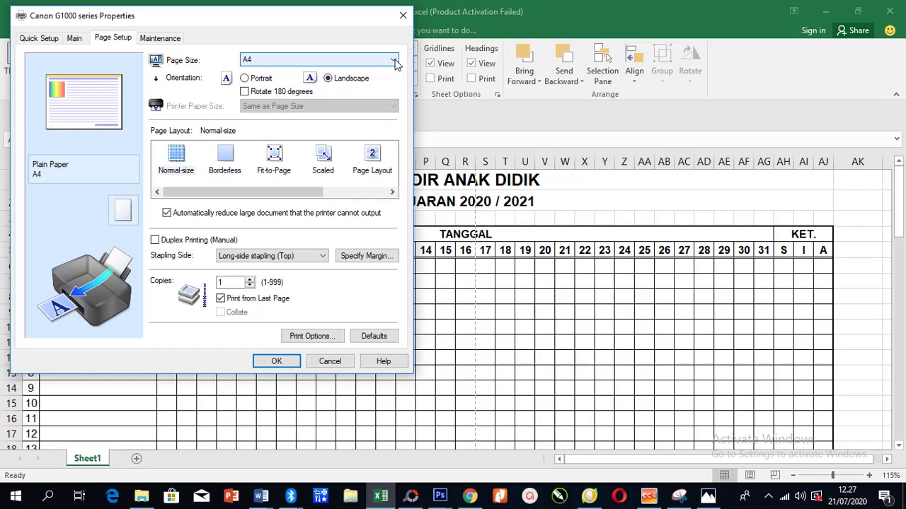
{"action": "left_click", "coordinate": [394, 61]}
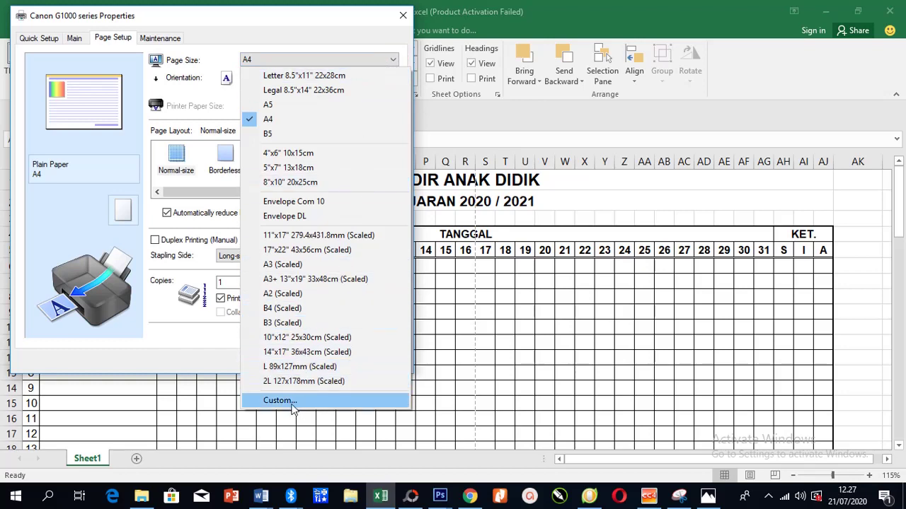
{"action": "left_click", "coordinate": [292, 405]}
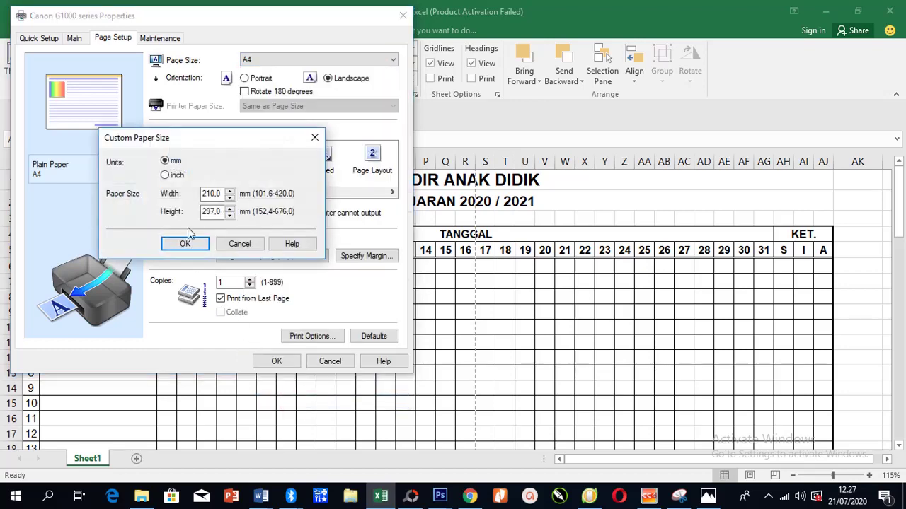
{"action": "mouse_move", "coordinate": [224, 193]}
{"action": "left_mouse_down"}
{"action": "mouse_move", "coordinate": [213, 193]}
{"action": "mouse_move", "coordinate": [220, 193]}
{"action": "left_mouse_up"}
{"action": "type", "text": "215"}
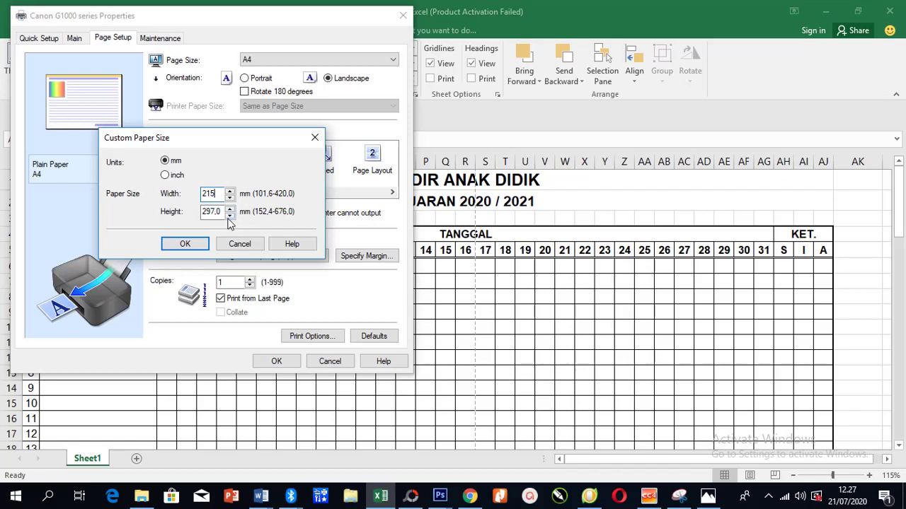
{"action": "key", "text": "Tab"}
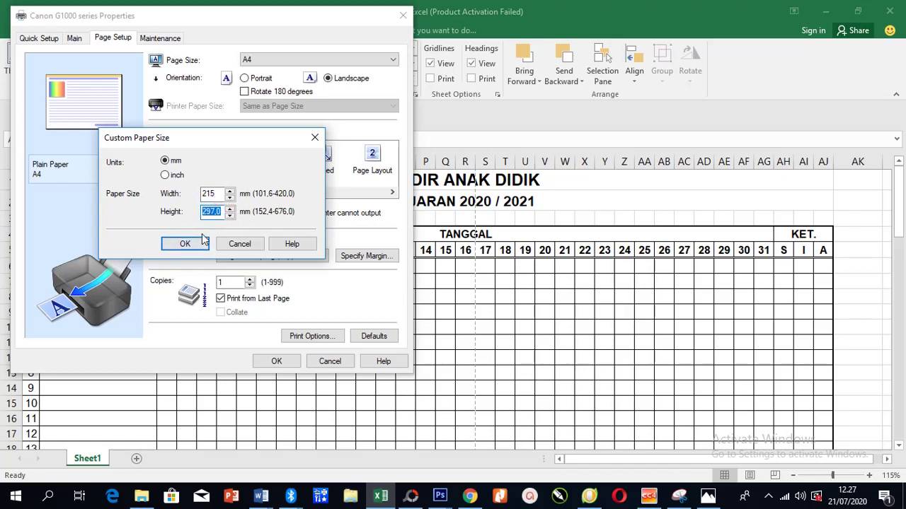
{"action": "type", "text": "330"}
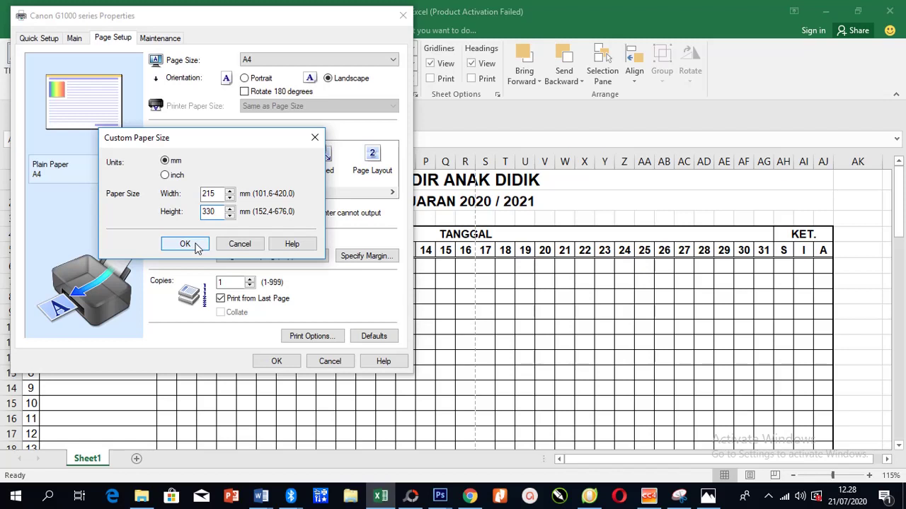
{"action": "left_click", "coordinate": [185, 243]}
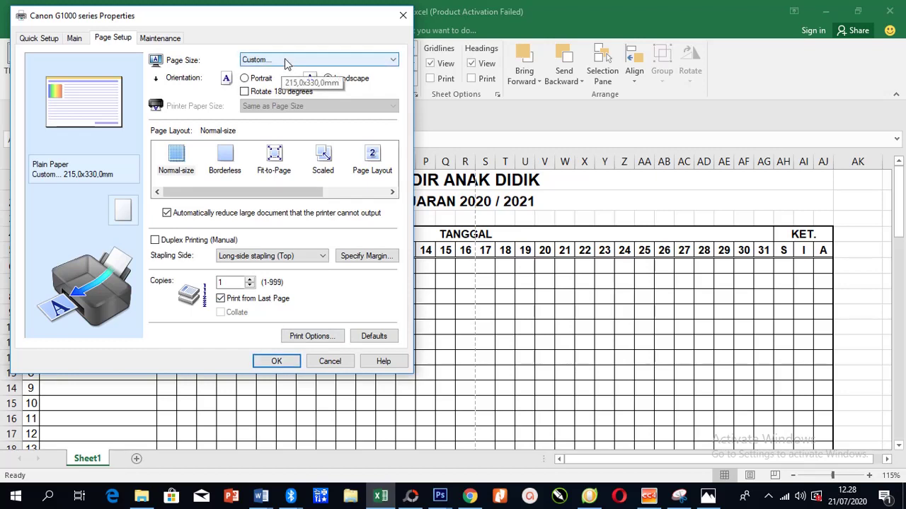
{"action": "left_click", "coordinate": [275, 360]}
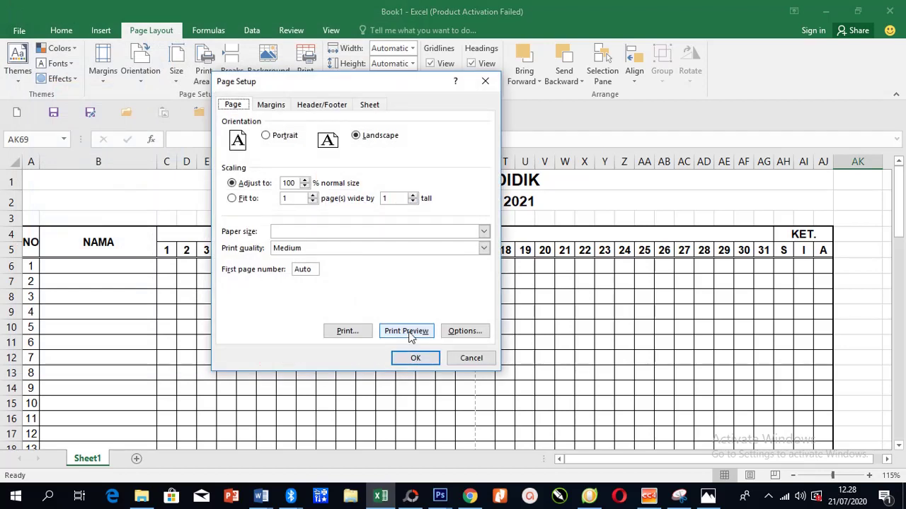
In print preview with margins shown, shrink the right, left, bottom and top margins
{"action": "left_click", "coordinate": [407, 333]}
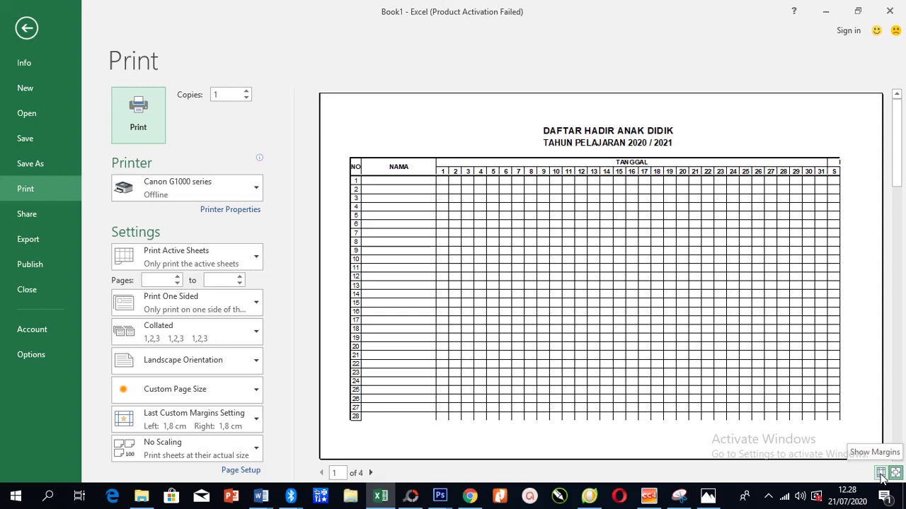
{"action": "left_click", "coordinate": [880, 473]}
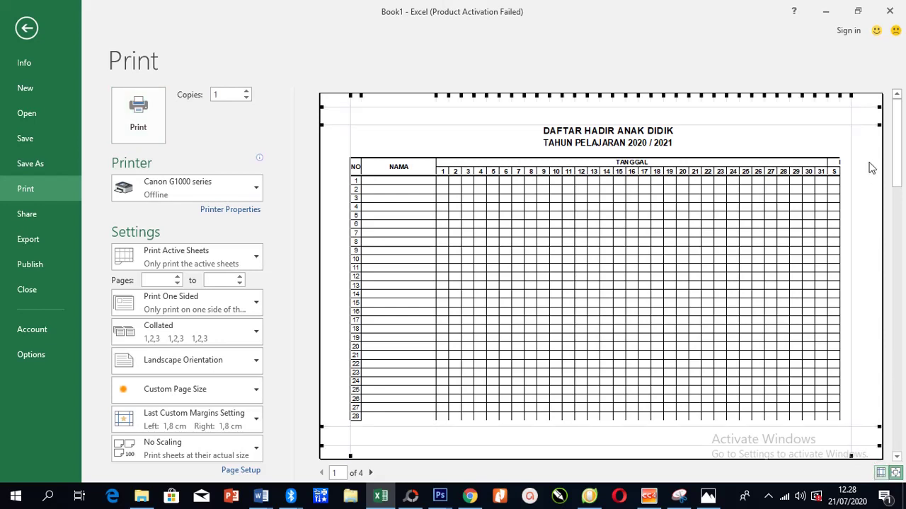
{"action": "left_click_drag", "start_coordinate": [852, 140], "coordinate": [878, 146]}
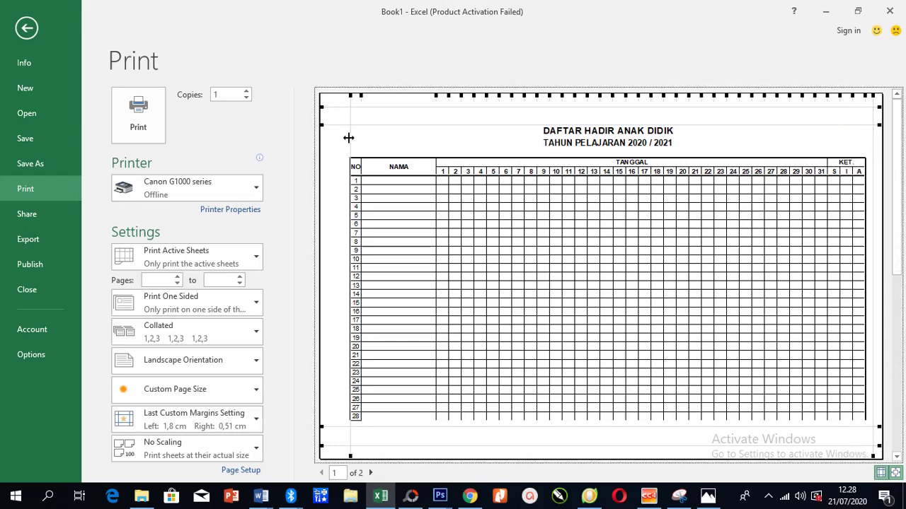
{"action": "left_click_drag", "start_coordinate": [348, 137], "coordinate": [332, 137]}
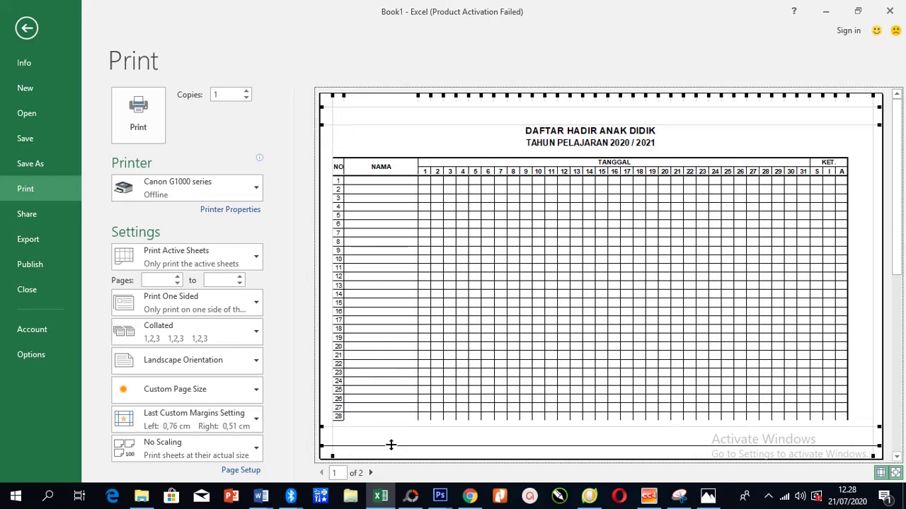
{"action": "mouse_move", "coordinate": [391, 445]}
{"action": "left_mouse_down"}
{"action": "mouse_move", "coordinate": [387, 427]}
{"action": "mouse_move", "coordinate": [386, 456]}
{"action": "left_mouse_up"}
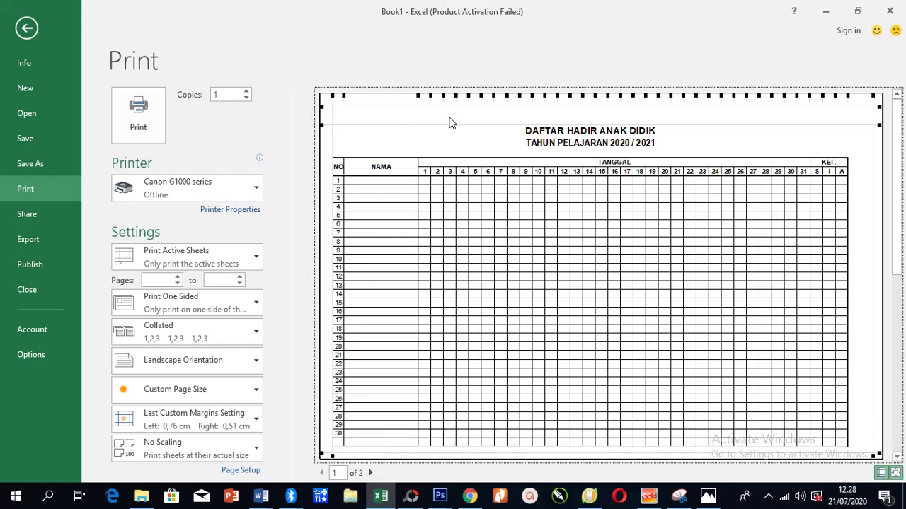
{"action": "scroll", "coordinate": [653, 224], "scroll_direction": "down", "scroll_amount": 1}
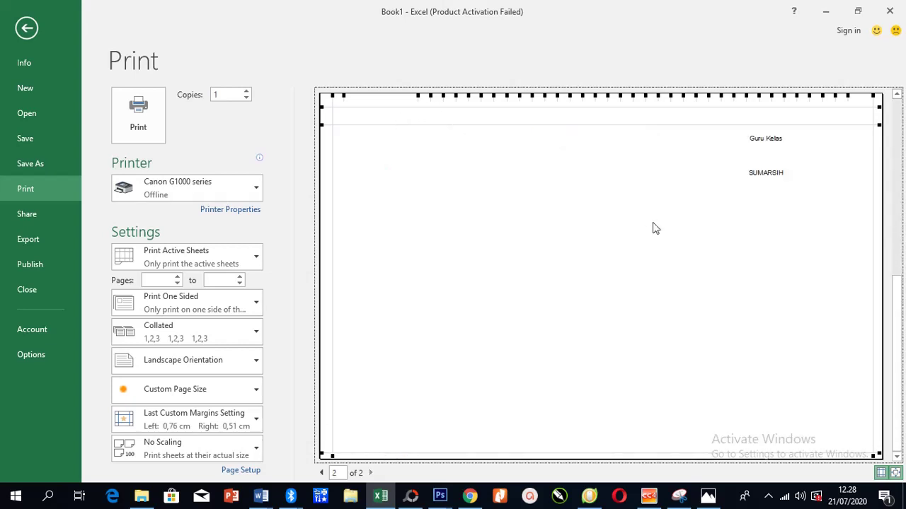
{"action": "scroll", "coordinate": [653, 224], "scroll_direction": "up", "scroll_amount": 1}
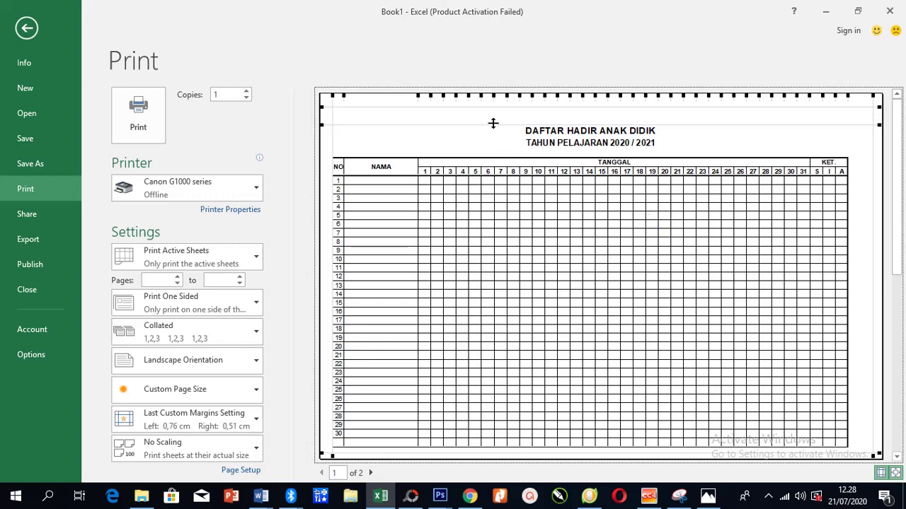
{"action": "left_click_drag", "start_coordinate": [493, 124], "coordinate": [492, 111]}
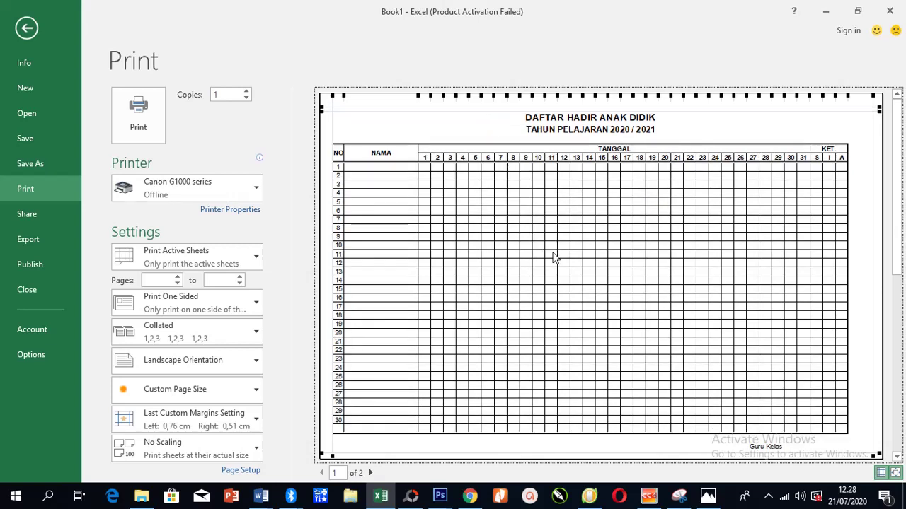
{"action": "scroll", "coordinate": [554, 255], "scroll_direction": "down", "scroll_amount": 1}
{"action": "scroll", "coordinate": [554, 255], "scroll_direction": "up", "scroll_amount": 1}
Widen the NAMA column on the preview so the table fills the landscape page
{"action": "left_click_drag", "start_coordinate": [418, 96], "coordinate": [441, 98]}
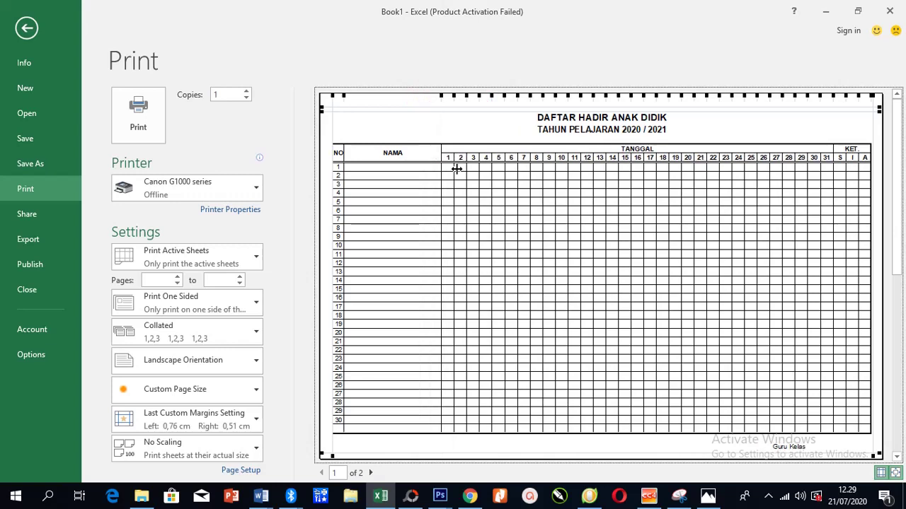
{"action": "scroll", "coordinate": [456, 176], "scroll_direction": "down", "scroll_amount": 1}
{"action": "scroll", "coordinate": [456, 176], "scroll_direction": "up", "scroll_amount": 1}
{"action": "scroll", "coordinate": [424, 306], "scroll_direction": "down", "scroll_amount": 2}
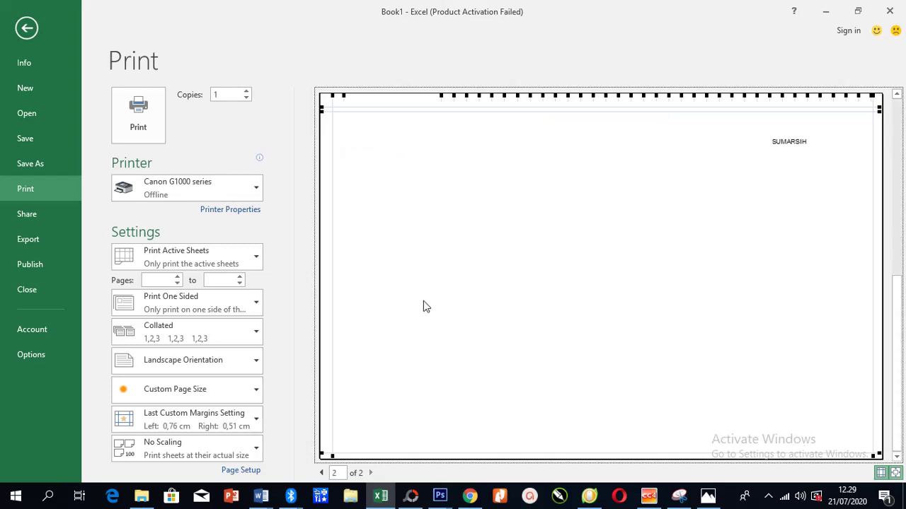
{"action": "scroll", "coordinate": [424, 306], "scroll_direction": "up", "scroll_amount": 2}
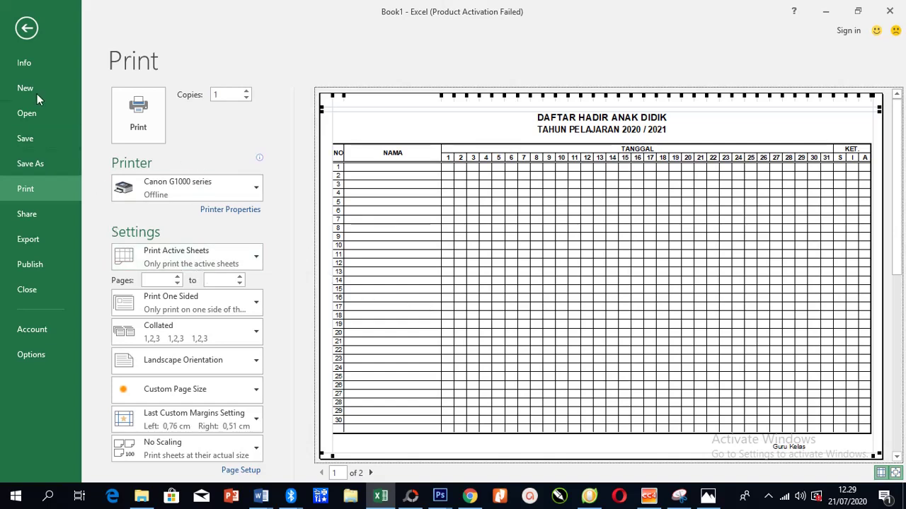
Delete the rows numbered 26 to 30 and preview the 25-row table on one page
{"action": "left_click", "coordinate": [23, 30]}
{"action": "scroll", "coordinate": [131, 315], "scroll_direction": "down", "scroll_amount": 5}
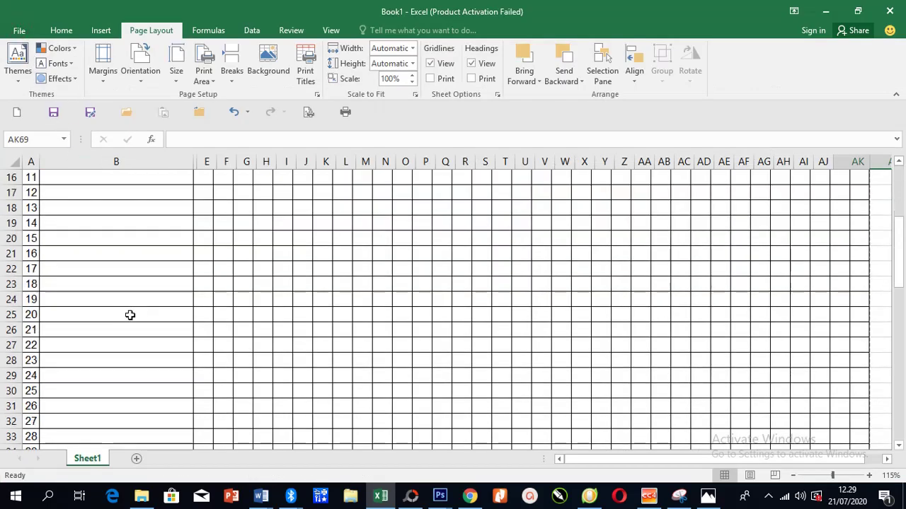
{"action": "scroll", "coordinate": [130, 314], "scroll_direction": "down", "scroll_amount": 4}
{"action": "scroll", "coordinate": [99, 196], "scroll_direction": "up", "scroll_amount": 1}
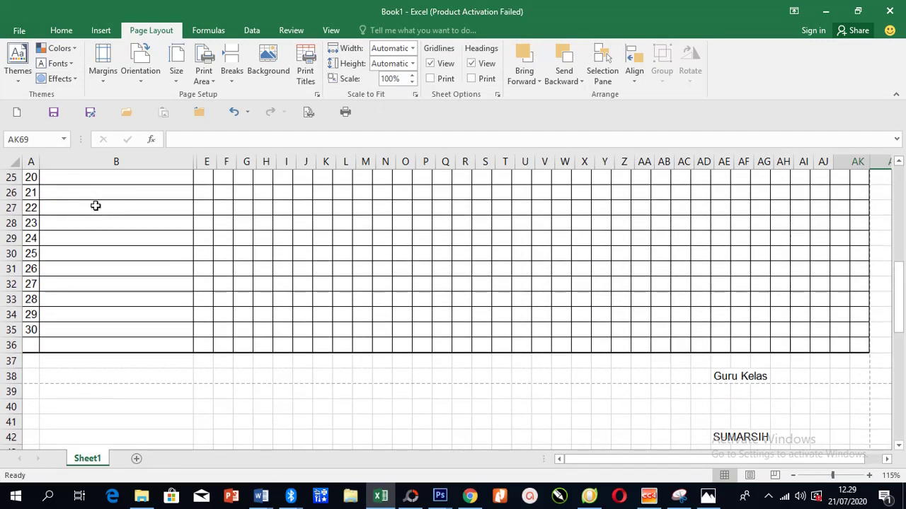
{"action": "left_click_drag", "start_coordinate": [94, 268], "coordinate": [88, 332]}
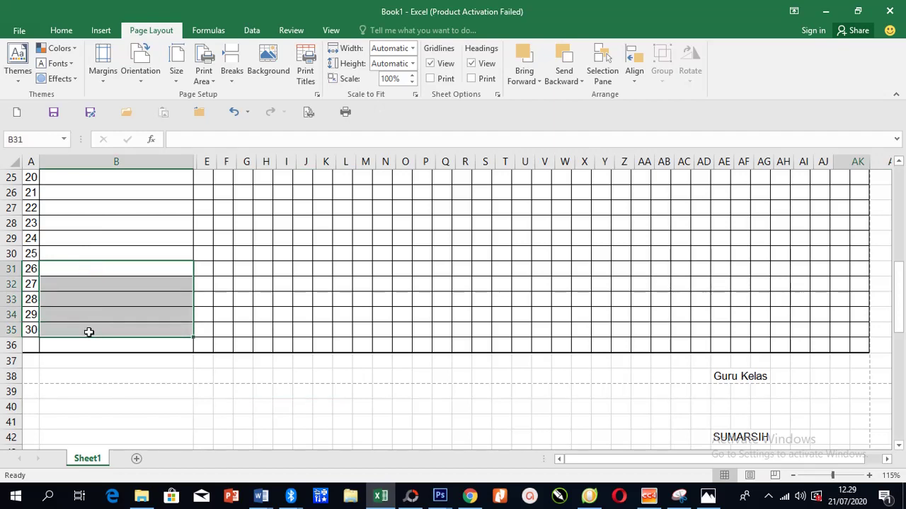
{"action": "key", "text": "alt+e"}
{"action": "key", "text": "d"}
{"action": "key", "text": "Return"}
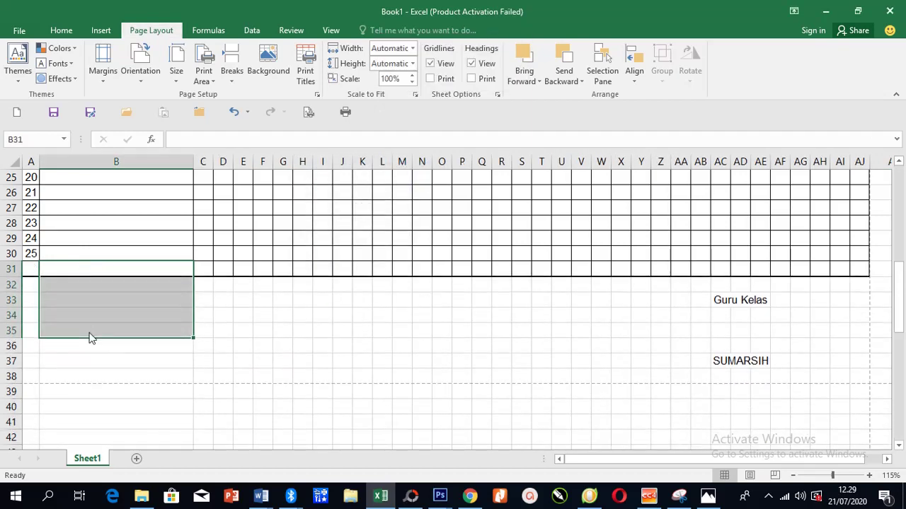
{"action": "left_click", "coordinate": [752, 342]}
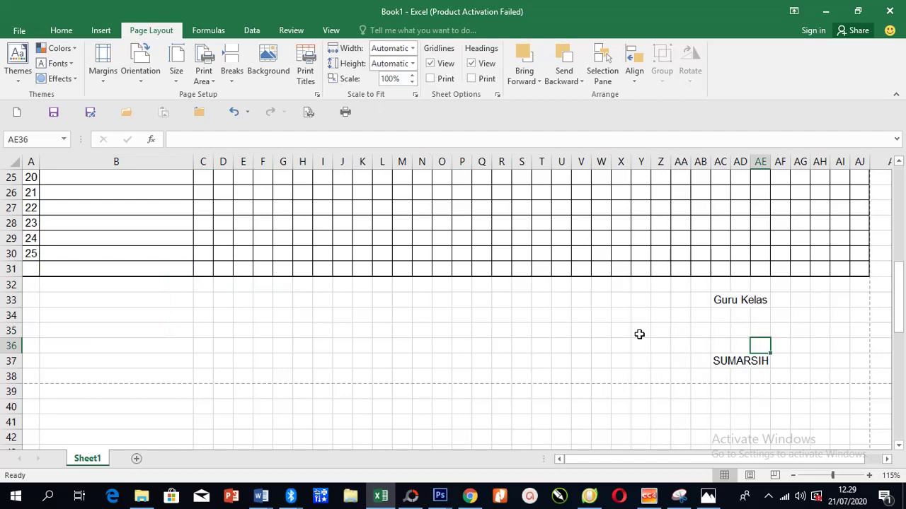
{"action": "key", "text": "ctrl+p"}
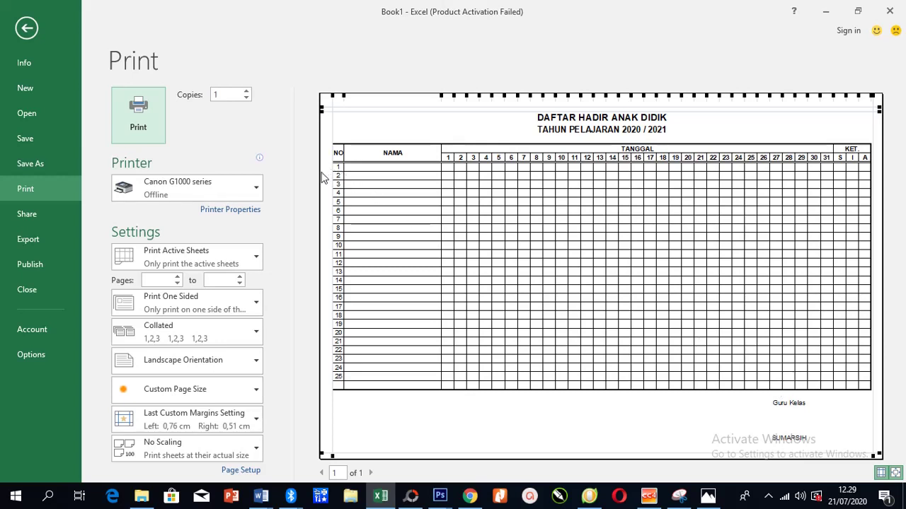
Insert 13 new rows into the attendance table at B26:B38
{"action": "left_click", "coordinate": [27, 28]}
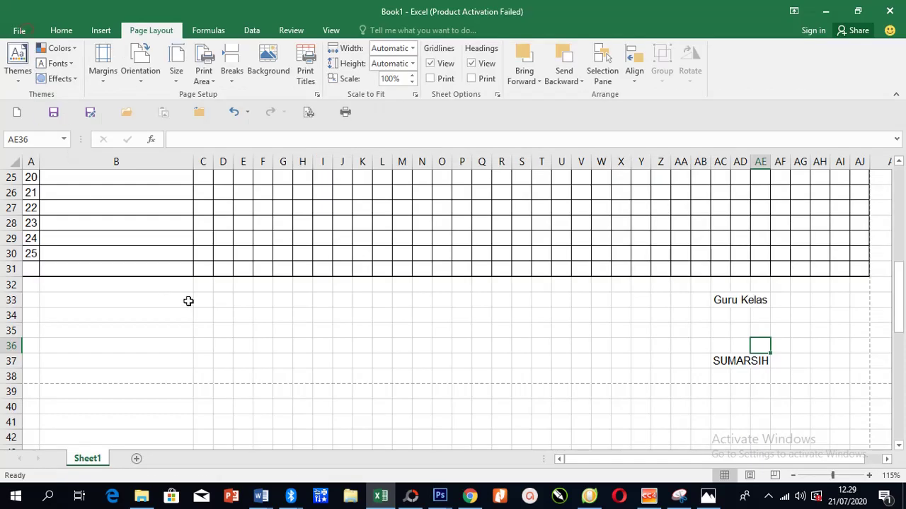
{"action": "scroll", "coordinate": [191, 249], "scroll_direction": "up", "scroll_amount": 1}
{"action": "left_click", "coordinate": [162, 234]}
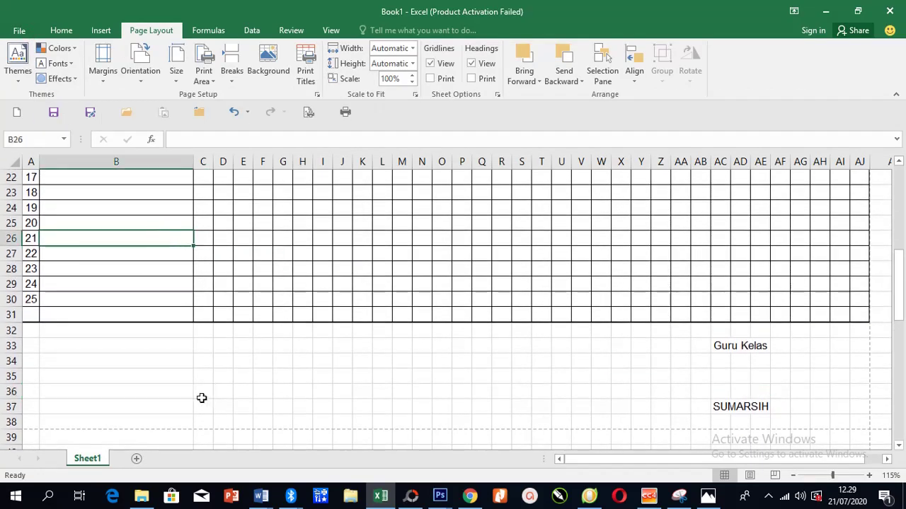
{"action": "scroll", "coordinate": [163, 421], "scroll_direction": "down", "scroll_amount": 2}
{"action": "left_click", "coordinate": [151, 325], "text": "shift"}
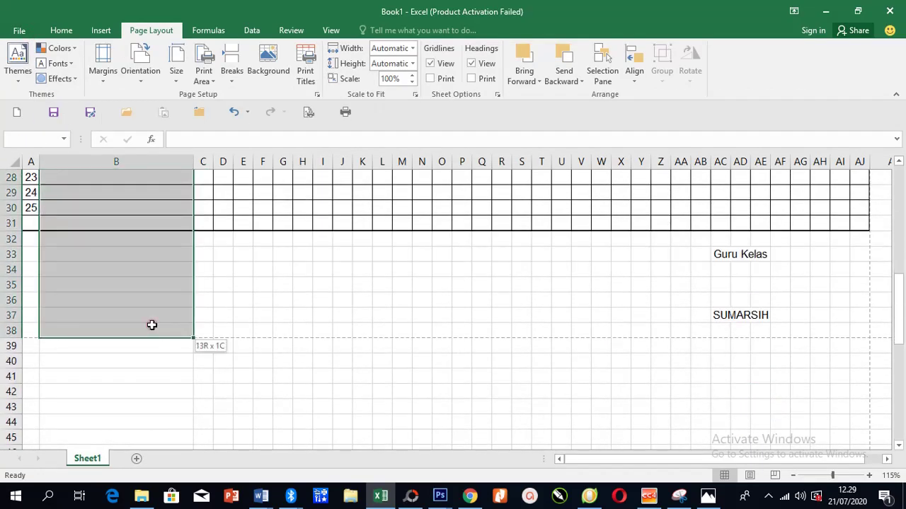
{"action": "key", "text": "ctrl+z"}
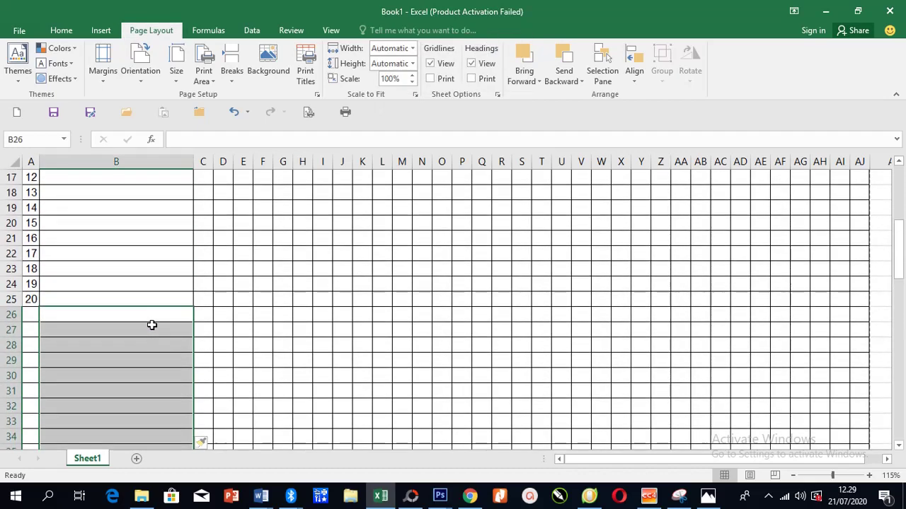
Extend the NO numbering down to 38 at row 43 and open the print preview
{"action": "left_click", "coordinate": [36, 298]}
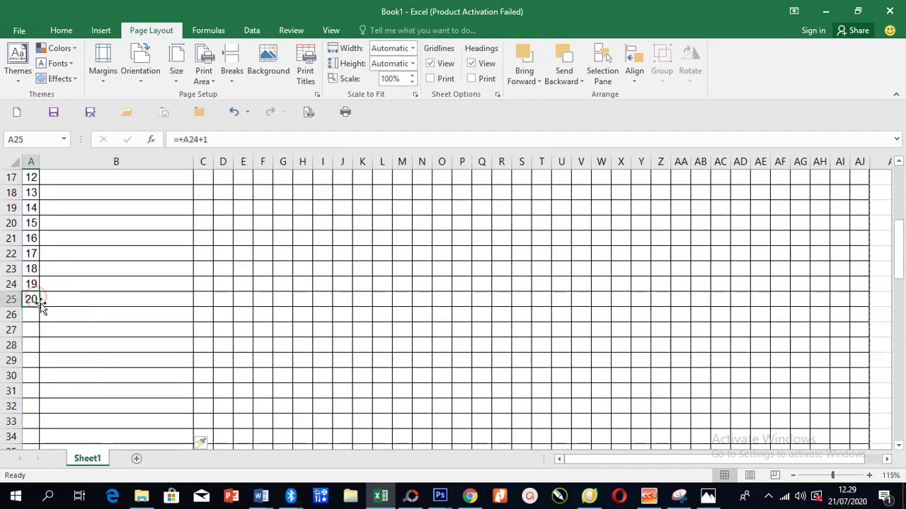
{"action": "left_click_drag", "start_coordinate": [39, 304], "coordinate": [17, 239]}
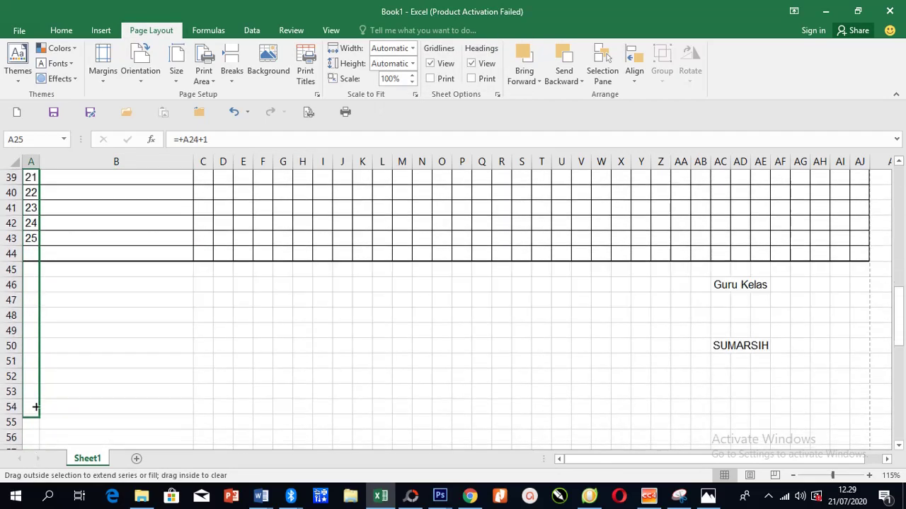
{"action": "left_click_drag", "start_coordinate": [17, 238], "coordinate": [32, 178]}
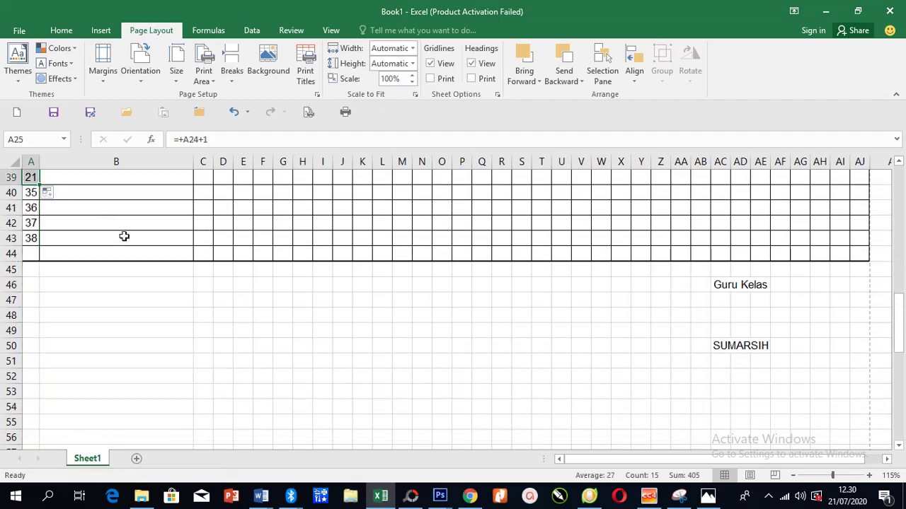
{"action": "left_click", "coordinate": [202, 332]}
{"action": "left_click", "coordinate": [65, 239]}
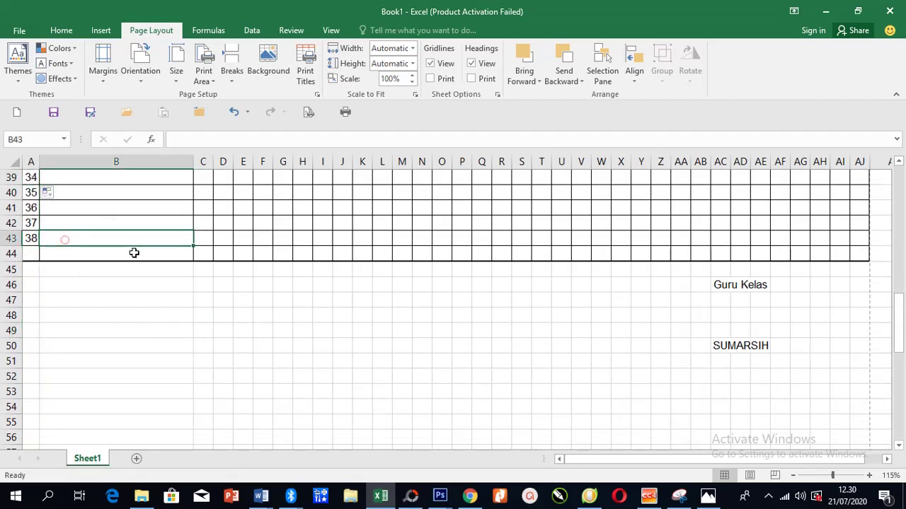
{"action": "key", "text": "ctrl+p"}
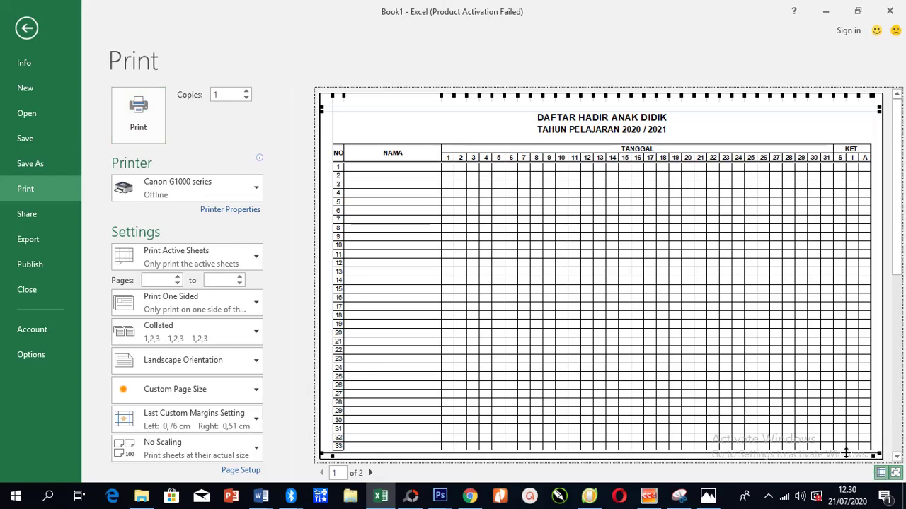
Lower the top margin slightly, check preview pages 1 and 2, then return to the worksheet
{"action": "left_click_drag", "start_coordinate": [845, 453], "coordinate": [846, 438]}
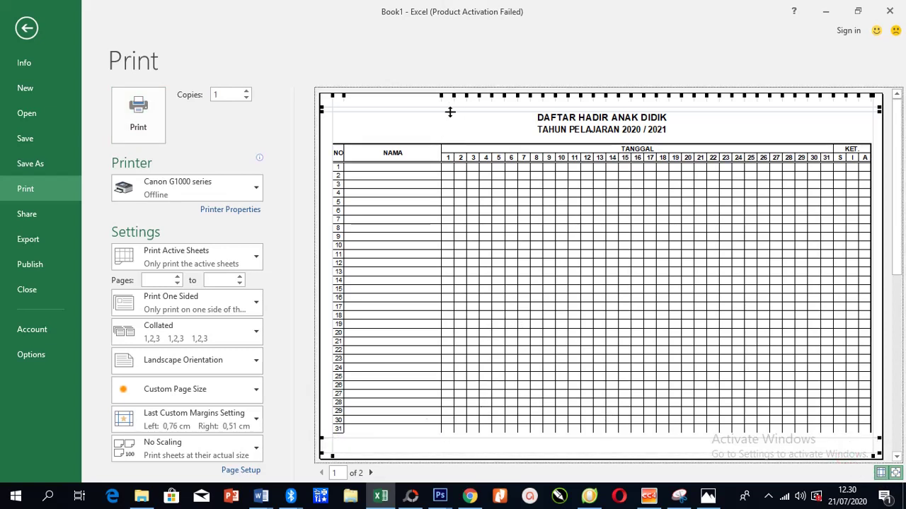
{"action": "left_click_drag", "start_coordinate": [428, 112], "coordinate": [428, 118]}
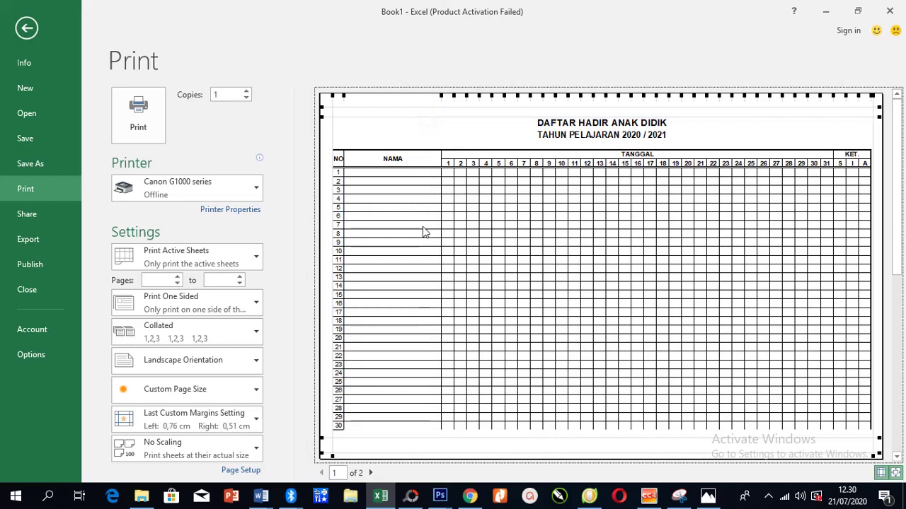
{"action": "scroll", "coordinate": [425, 234], "scroll_direction": "down", "scroll_amount": 1}
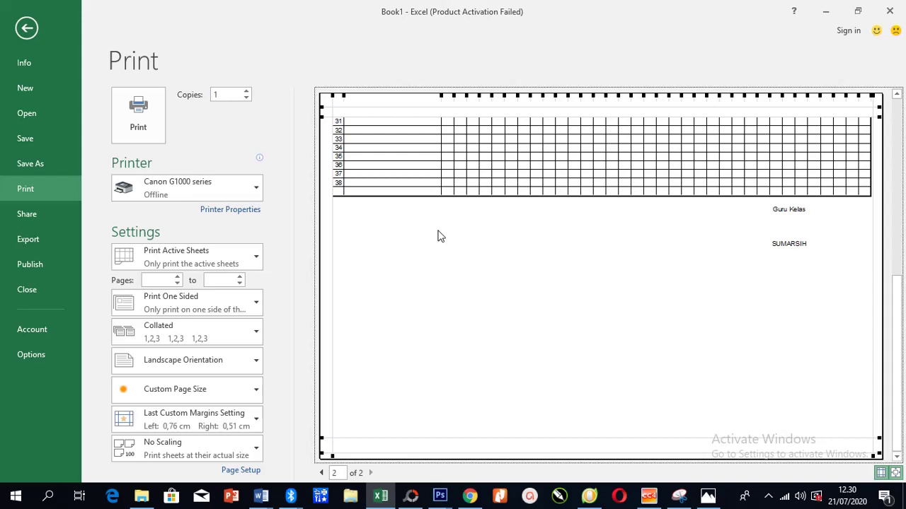
{"action": "scroll", "coordinate": [438, 236], "scroll_direction": "up", "scroll_amount": 3}
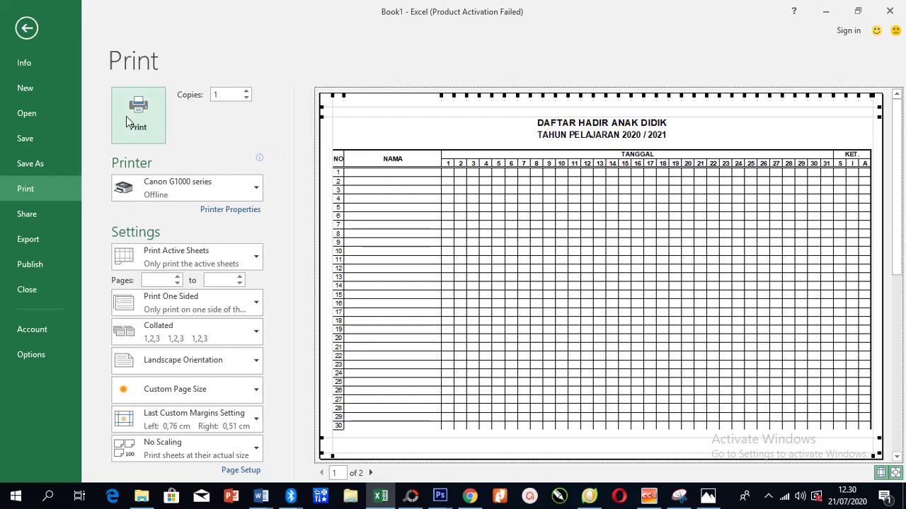
{"action": "left_click", "coordinate": [29, 27]}
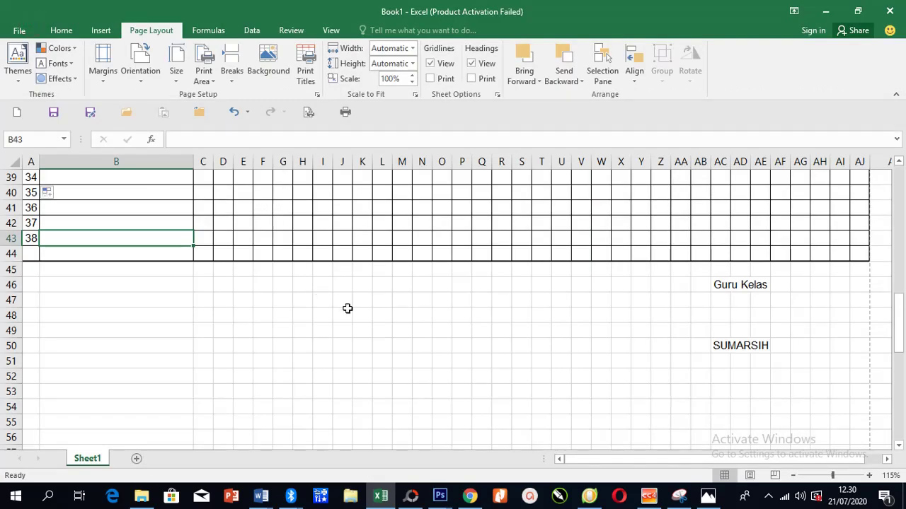
Select heading rows 3 to 5 holding NO, NAMA and TANGGAL
{"action": "scroll", "coordinate": [347, 308], "scroll_direction": "up", "scroll_amount": 10}
{"action": "scroll", "coordinate": [347, 307], "scroll_direction": "up", "scroll_amount": 3}
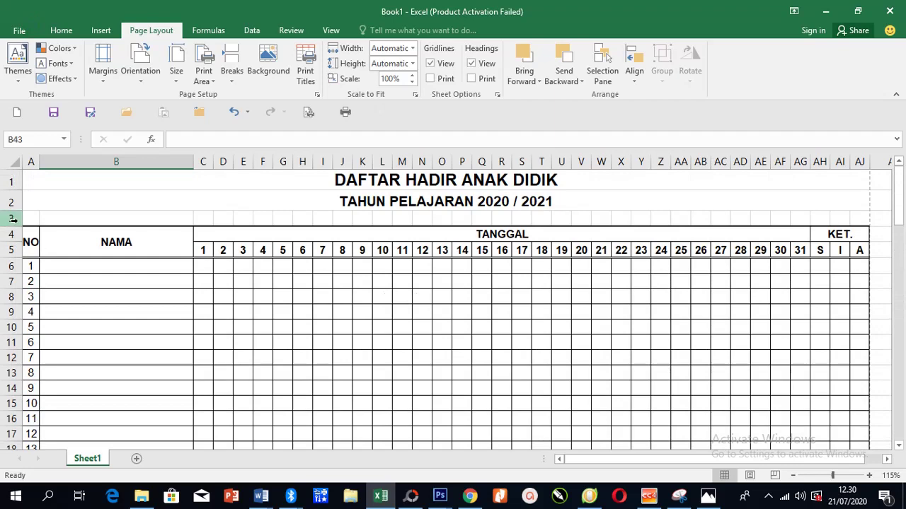
{"action": "left_click_drag", "start_coordinate": [11, 217], "coordinate": [11, 250]}
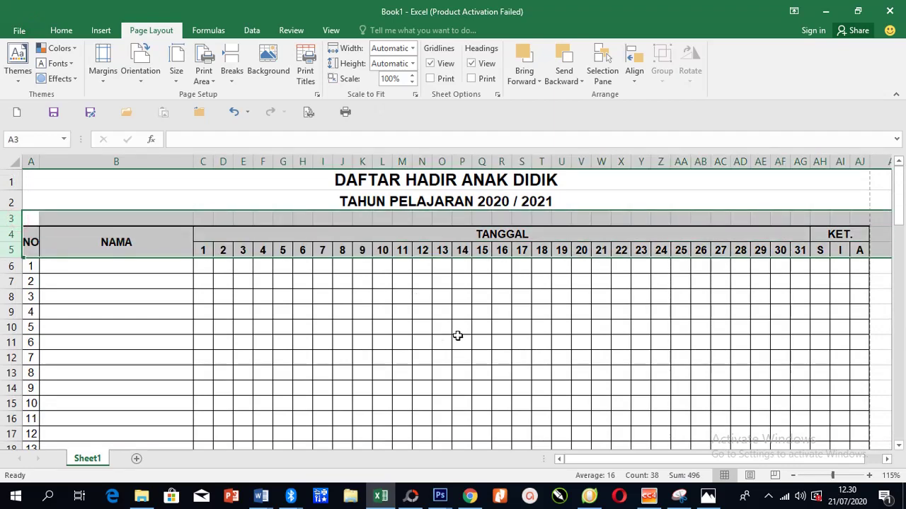
{"action": "left_click", "coordinate": [438, 327]}
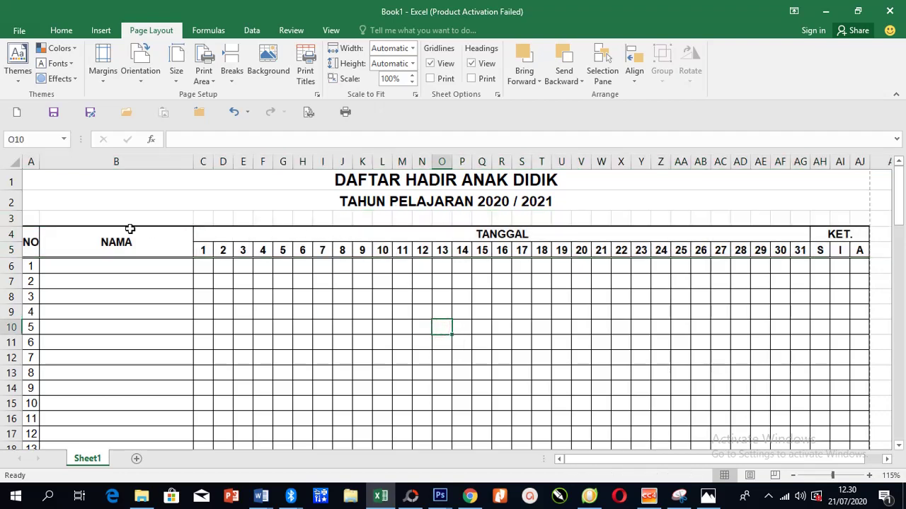
{"action": "left_click_drag", "start_coordinate": [11, 218], "coordinate": [11, 249]}
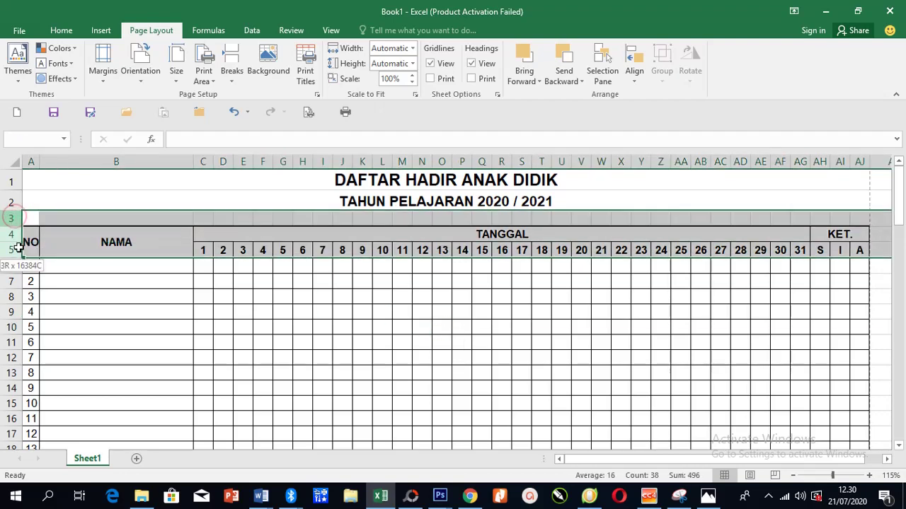
{"action": "left_click", "coordinate": [90, 300]}
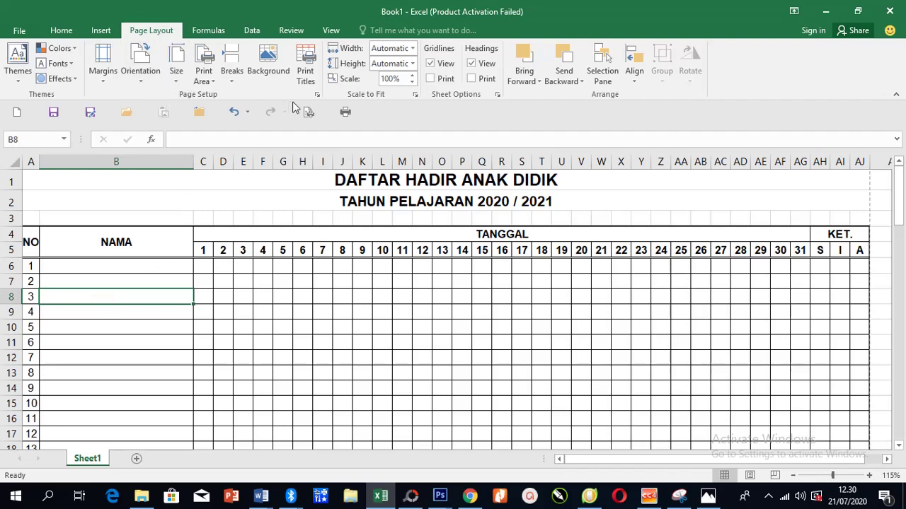
Set Page Setup's rows to repeat at top to $3:$5 and preview the pages
{"action": "left_click", "coordinate": [317, 96]}
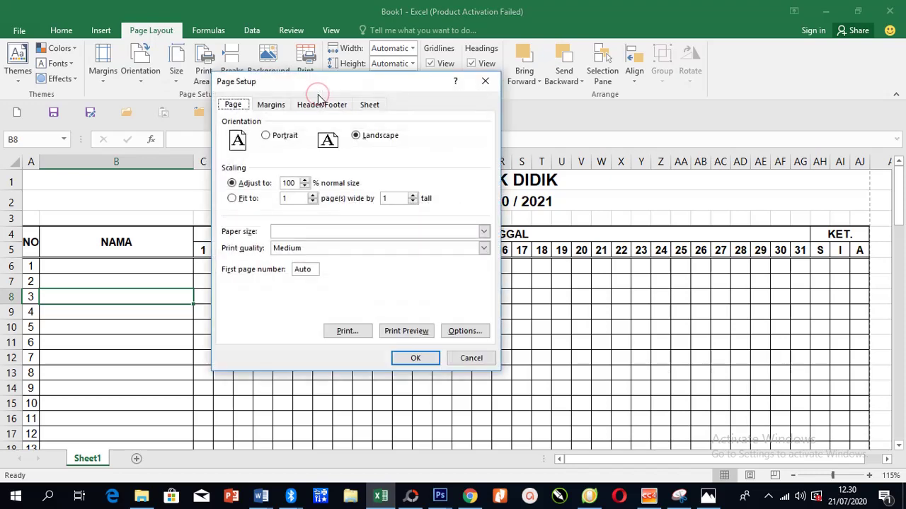
{"action": "left_click", "coordinate": [371, 106]}
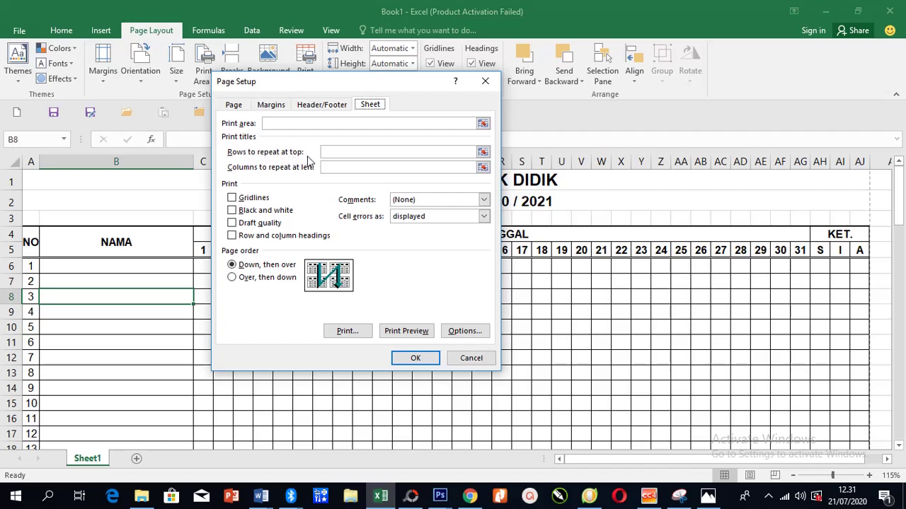
{"action": "left_click", "coordinate": [329, 152]}
{"action": "left_click", "coordinate": [333, 152]}
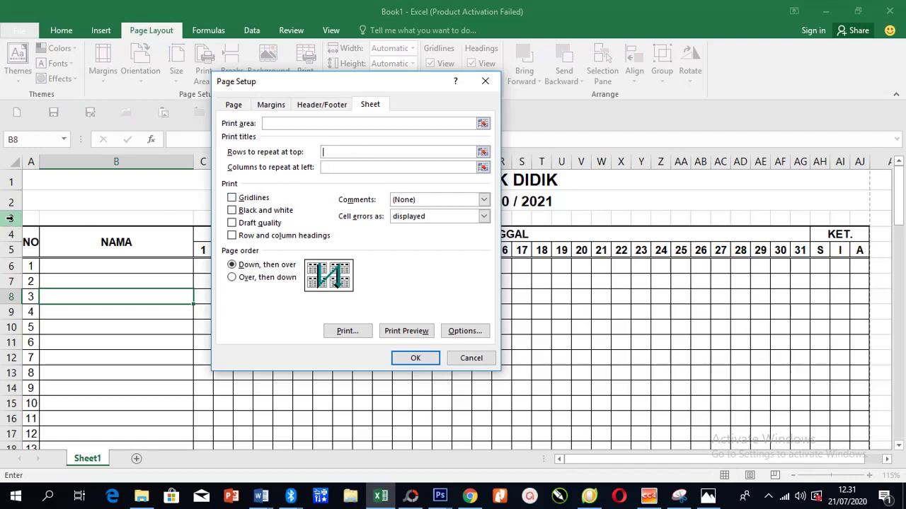
{"action": "left_click_drag", "start_coordinate": [9, 218], "coordinate": [11, 250]}
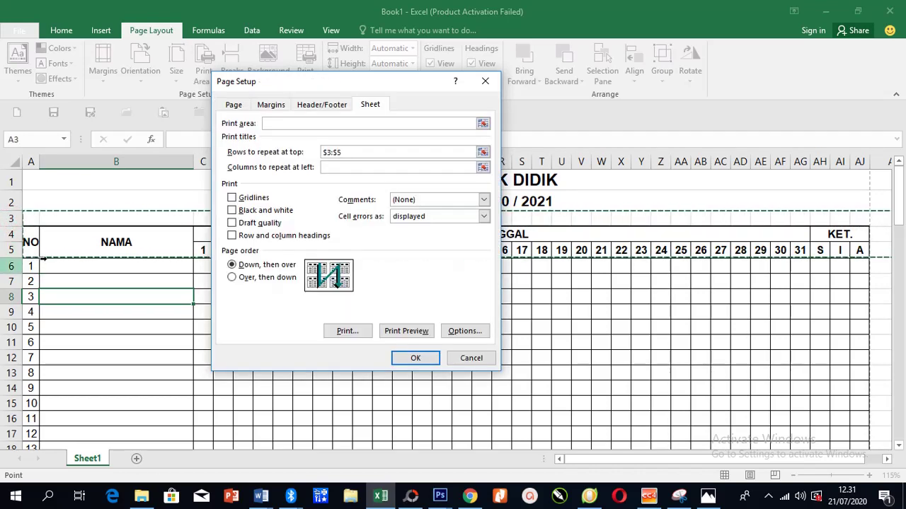
{"action": "left_click", "coordinate": [414, 359]}
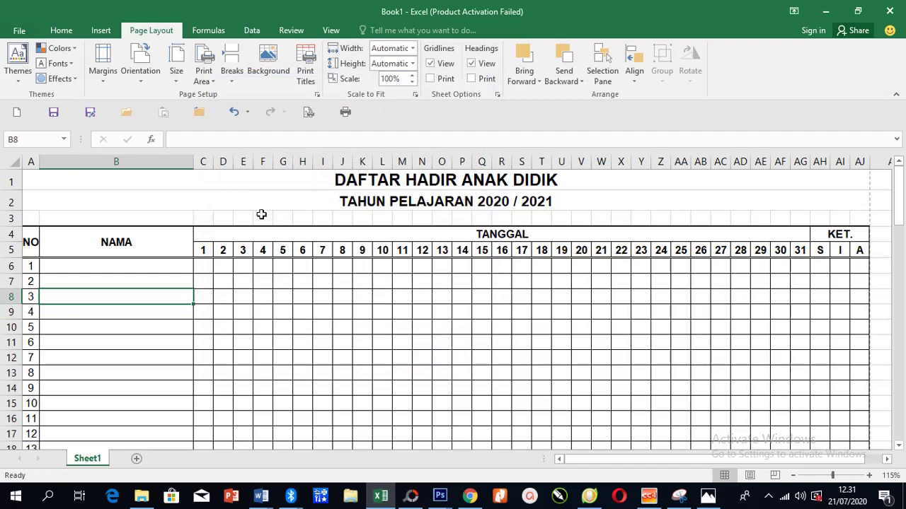
{"action": "key", "text": "ctrl+p"}
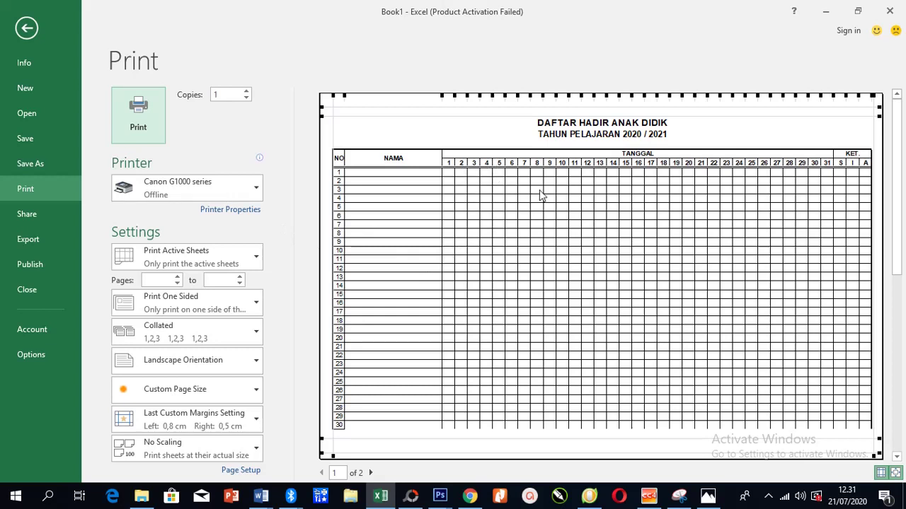
{"action": "scroll", "coordinate": [541, 195], "scroll_direction": "down", "scroll_amount": 1}
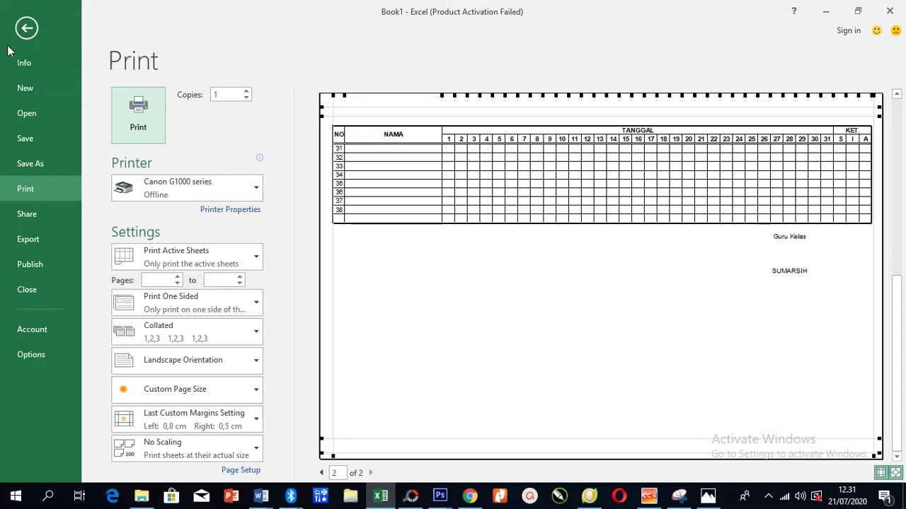
{"action": "left_click", "coordinate": [26, 27]}
Select J6:J44 covering the 38 student rows
{"action": "left_click", "coordinate": [345, 265]}
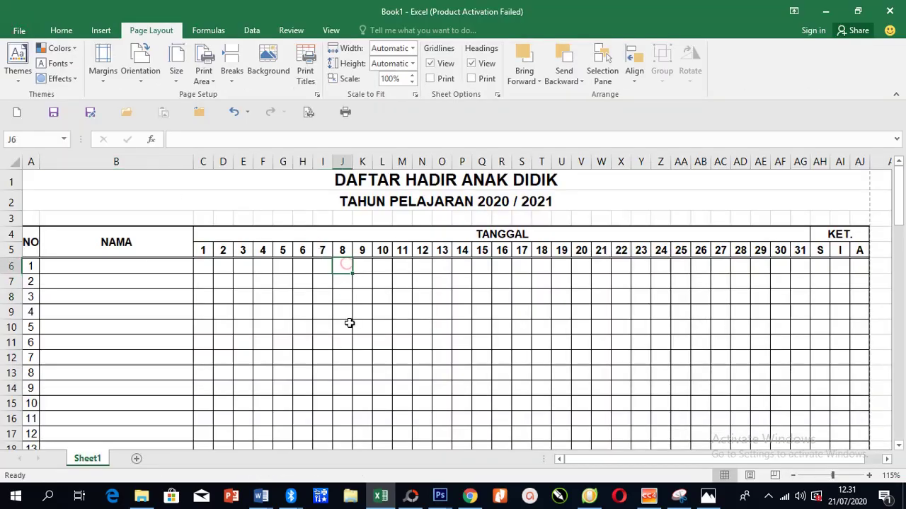
{"action": "scroll", "coordinate": [350, 323], "scroll_direction": "down", "scroll_amount": 5}
{"action": "scroll", "coordinate": [351, 340], "scroll_direction": "down", "scroll_amount": 5}
{"action": "left_click_drag", "start_coordinate": [352, 352], "coordinate": [340, 377]}
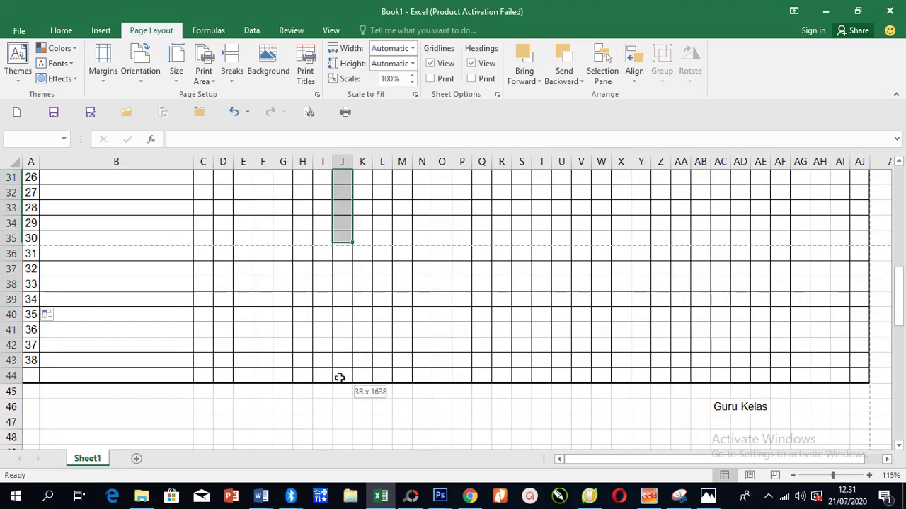
Set the selected rows' height to 20 and open the print preview
{"action": "key", "text": "alt+o"}
{"action": "key", "text": "r"}
{"action": "scroll", "coordinate": [340, 379], "scroll_direction": "up", "scroll_amount": 10}
{"action": "type", "text": "e"}
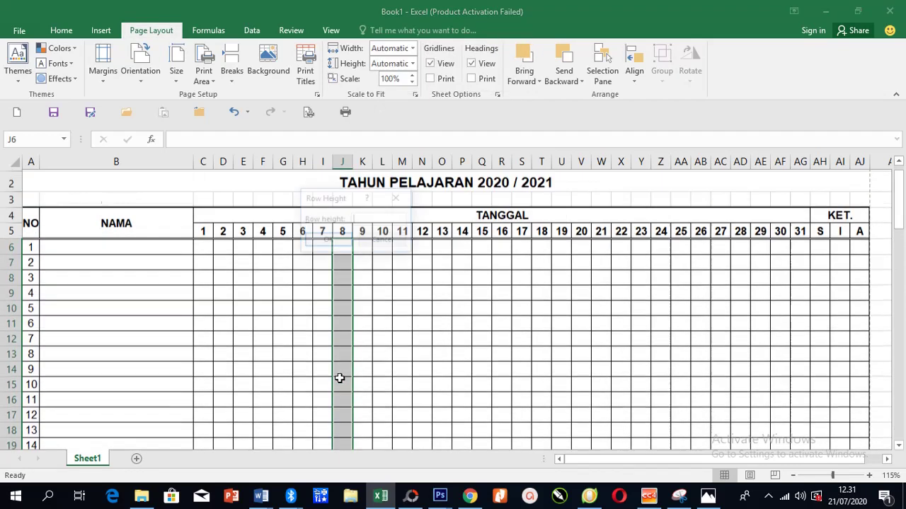
{"action": "type", "text": "20"}
{"action": "key", "text": "Return"}
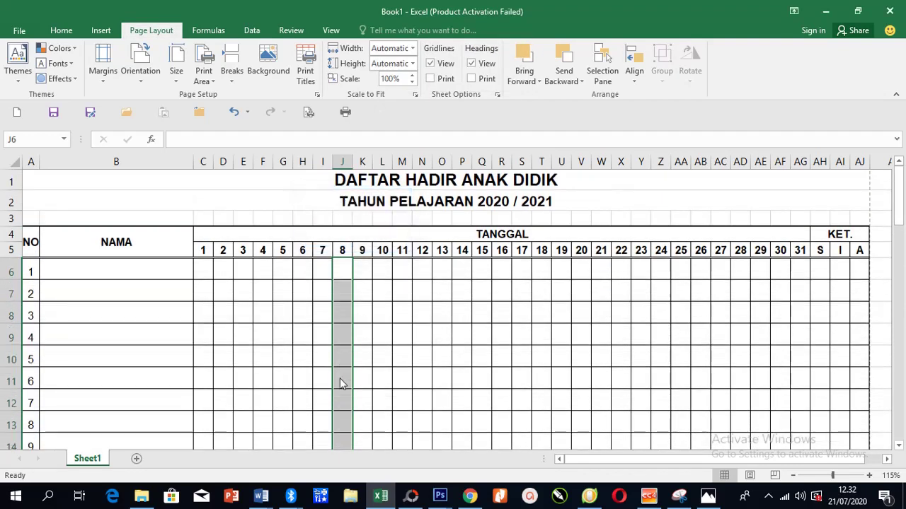
{"action": "scroll", "coordinate": [91, 365], "scroll_direction": "down", "scroll_amount": 5}
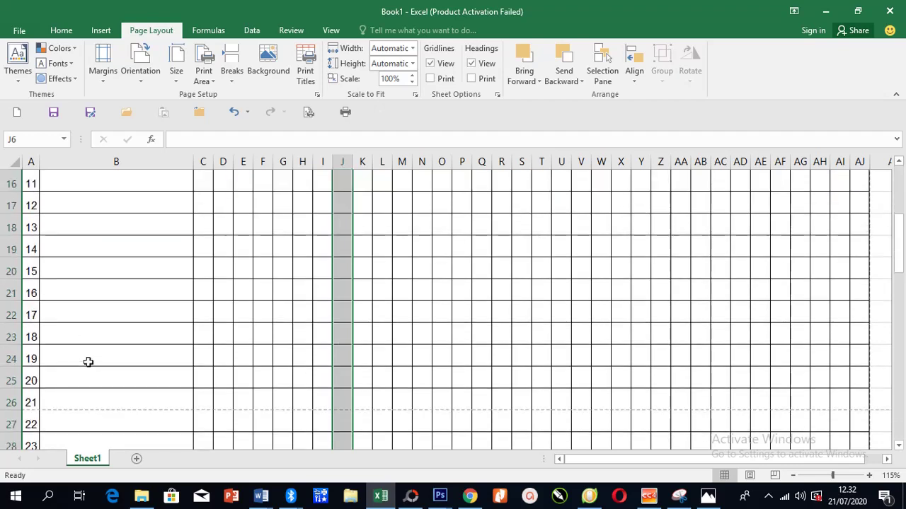
{"action": "scroll", "coordinate": [90, 365], "scroll_direction": "down", "scroll_amount": 4}
{"action": "scroll", "coordinate": [99, 362], "scroll_direction": "up", "scroll_amount": 1}
{"action": "scroll", "coordinate": [104, 362], "scroll_direction": "down", "scroll_amount": 1}
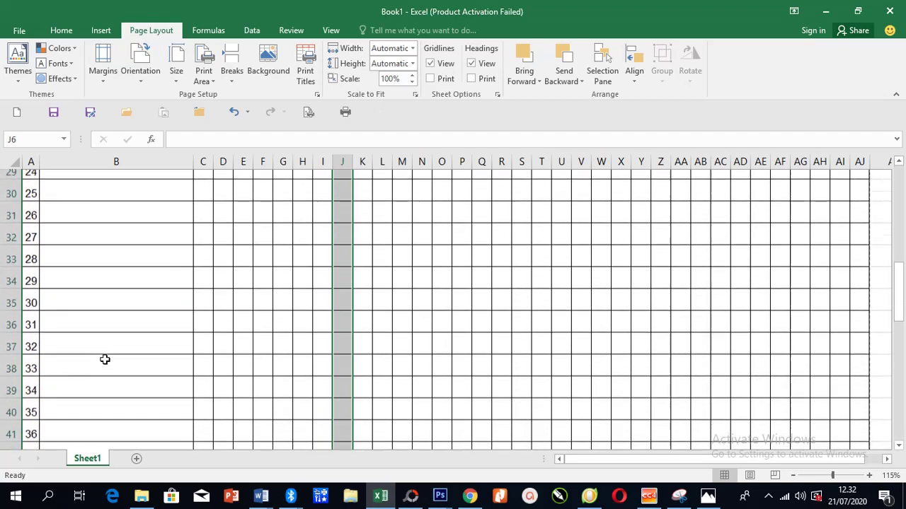
{"action": "scroll", "coordinate": [103, 362], "scroll_direction": "up", "scroll_amount": 1}
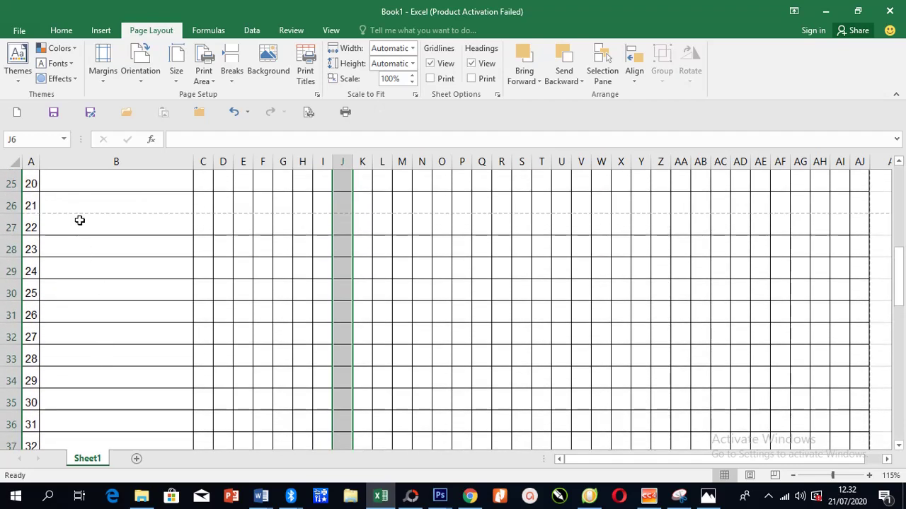
{"action": "key", "text": "ctrl+p"}
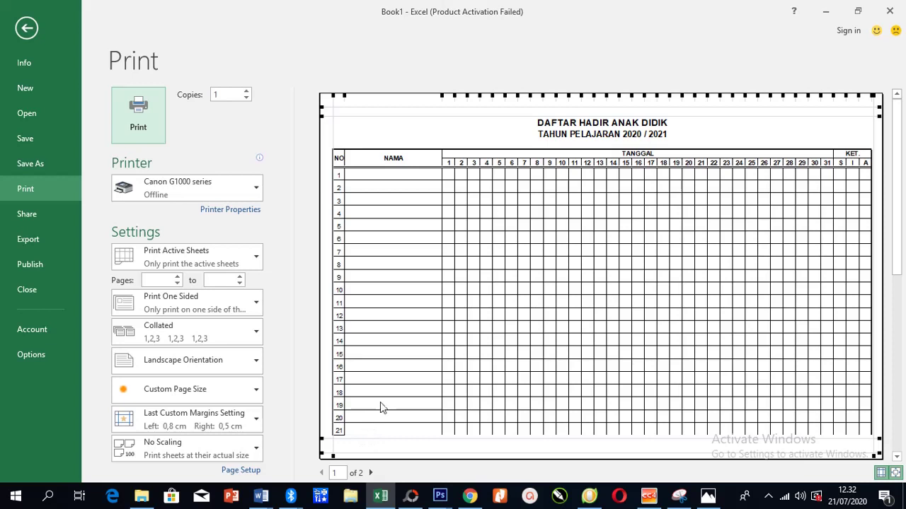
Check preview page 2 showing numbers 22–38, then return to Sheet1
{"action": "scroll", "coordinate": [502, 287], "scroll_direction": "down", "scroll_amount": 1}
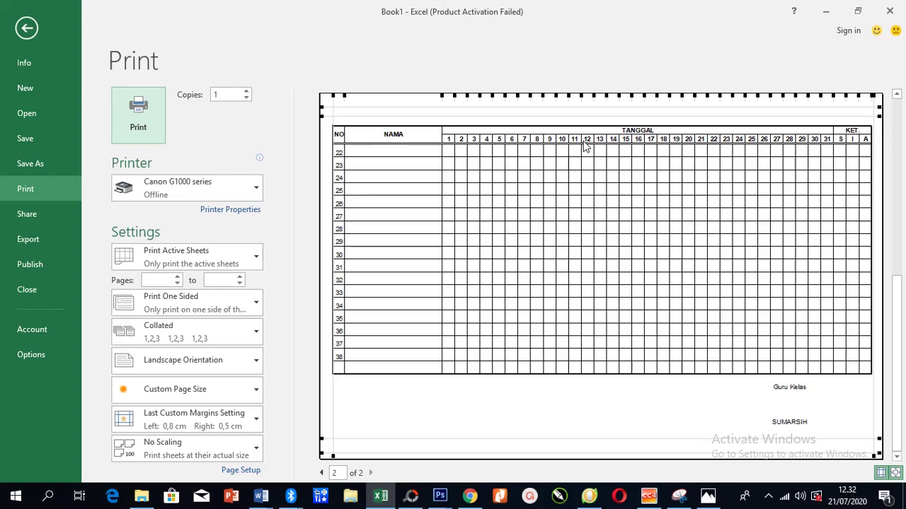
{"action": "left_click", "coordinate": [27, 29]}
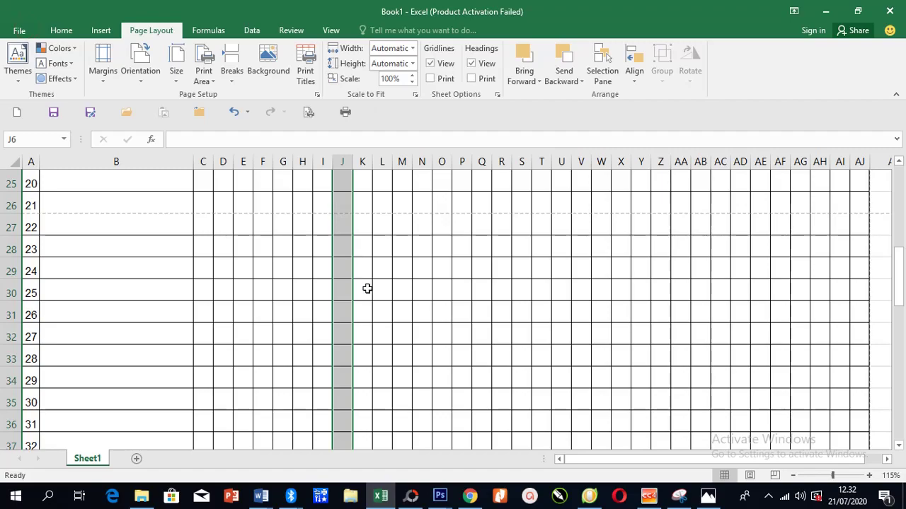